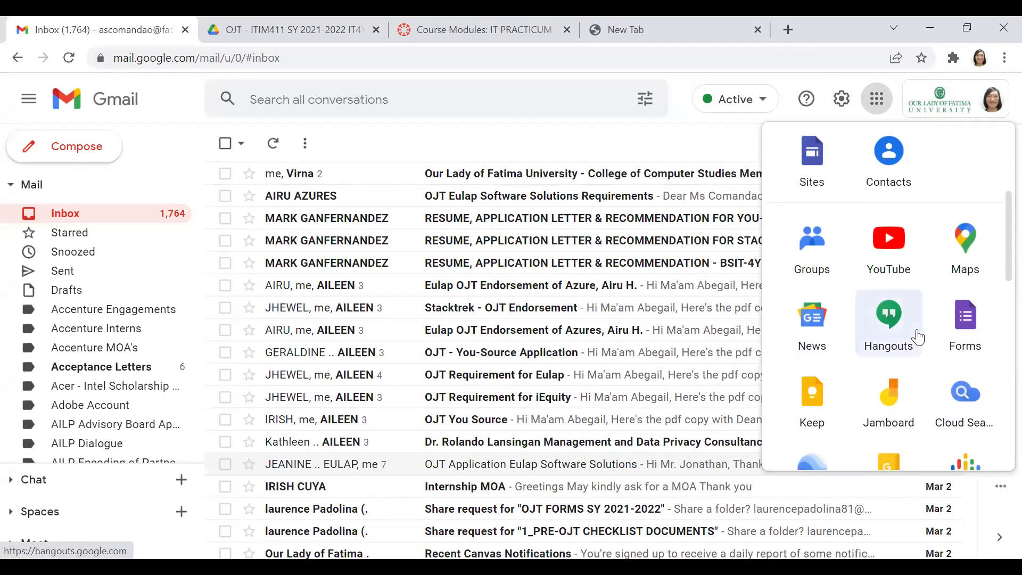
Step: Open Science Direct from the Google apps linked to the university account
{"action": "left_click", "coordinate": [713, 148]}
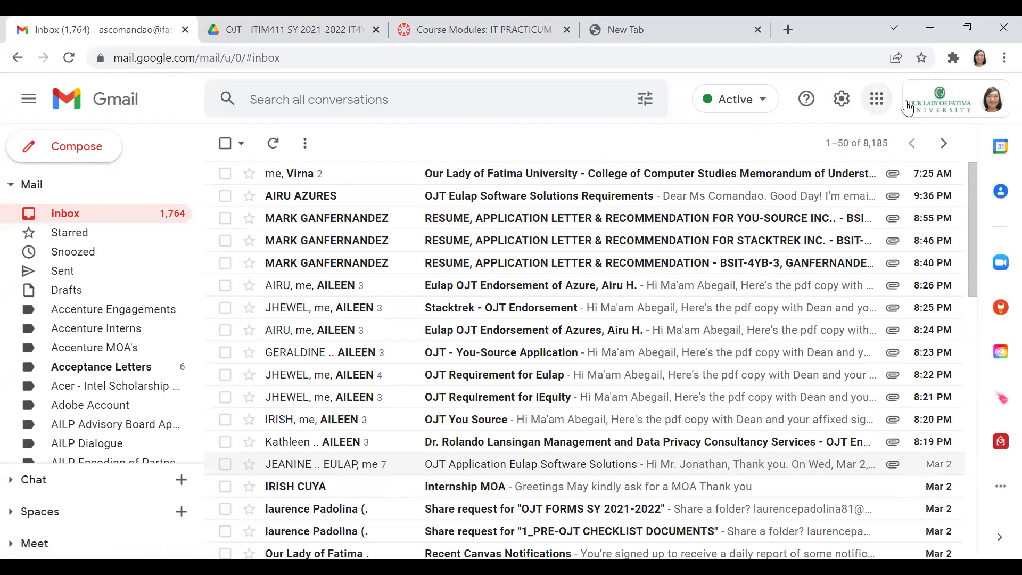
{"action": "left_click", "coordinate": [879, 103]}
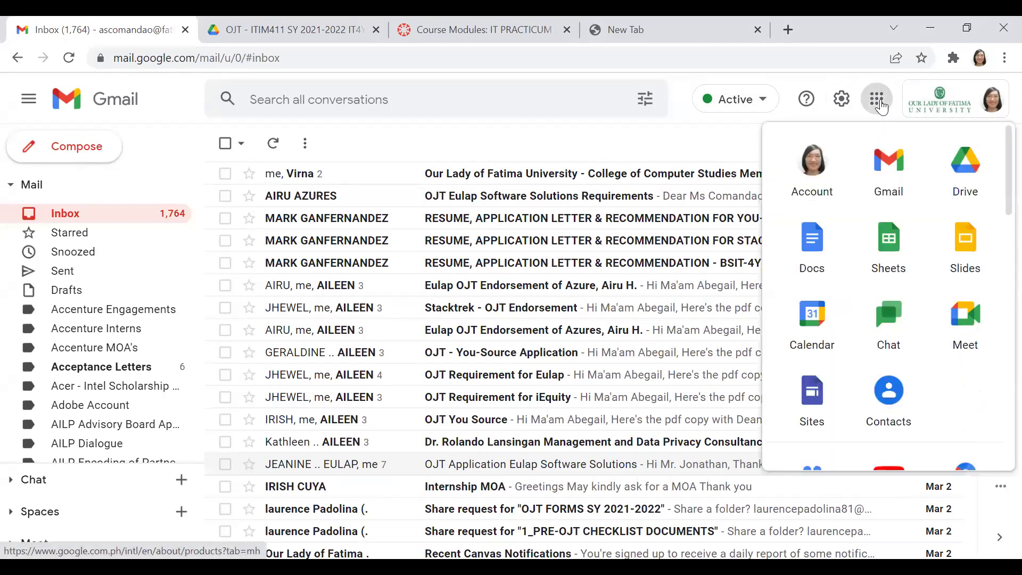
{"action": "scroll", "coordinate": [916, 285], "scroll_direction": "down", "scroll_amount": 5}
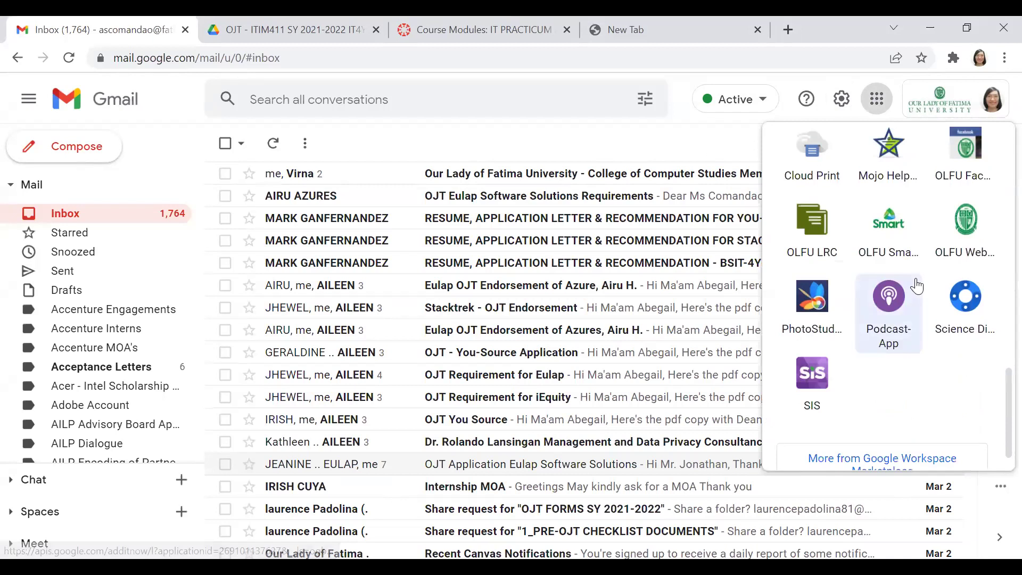
{"action": "scroll", "coordinate": [916, 286], "scroll_direction": "up", "scroll_amount": 3}
{"action": "scroll", "coordinate": [916, 286], "scroll_direction": "down", "scroll_amount": 3}
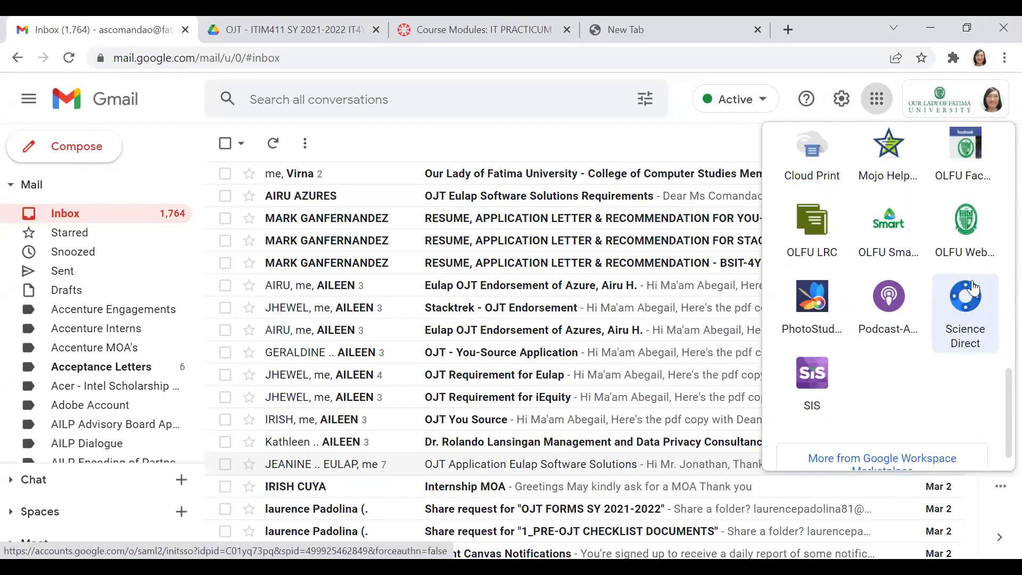
{"action": "scroll", "coordinate": [970, 308], "scroll_direction": "up", "scroll_amount": 10}
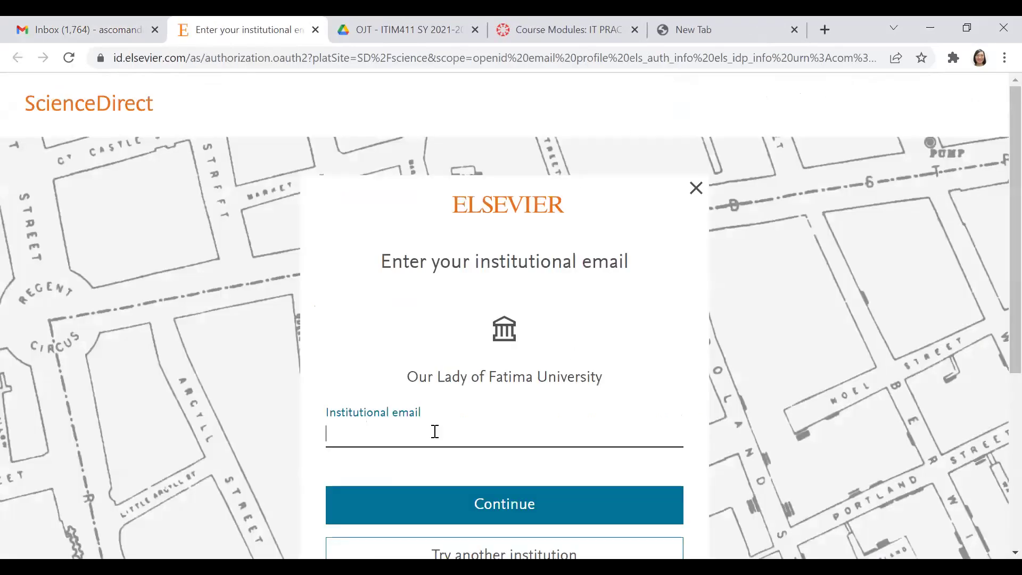
Step: Sign in to ScienceDirect with the saved institutional email and the account password
{"action": "left_click", "coordinate": [422, 432]}
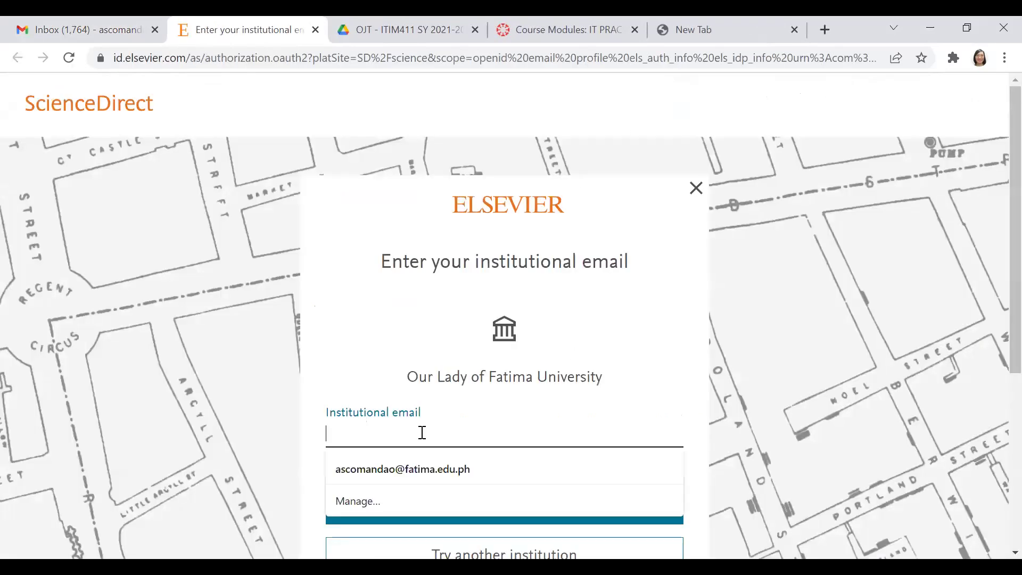
{"action": "left_click", "coordinate": [401, 465]}
{"action": "scroll", "coordinate": [612, 332], "scroll_direction": "down", "scroll_amount": 3}
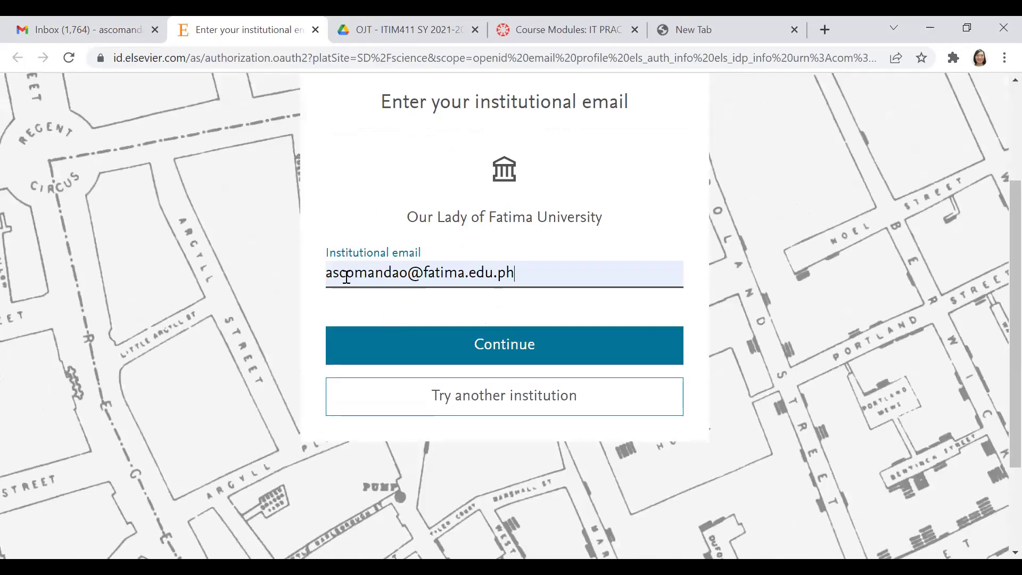
{"action": "left_click", "coordinate": [493, 358]}
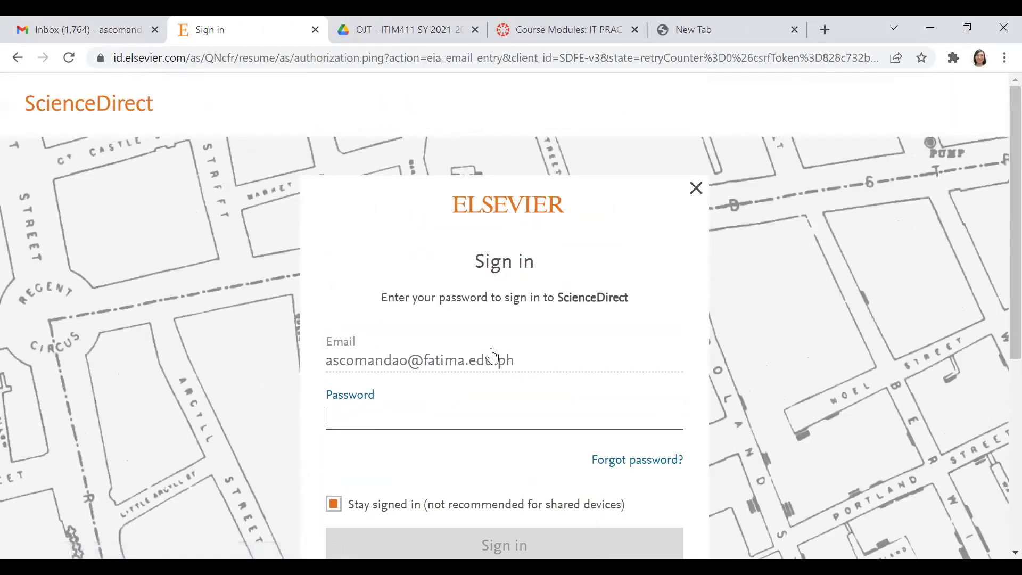
{"action": "type", "text": "*"}
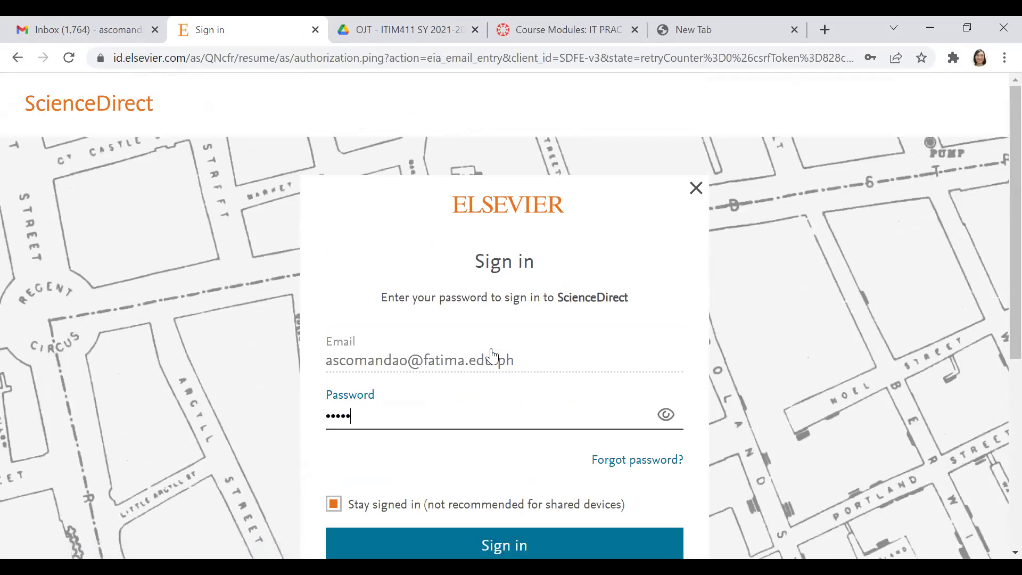
{"action": "key", "text": "Return"}
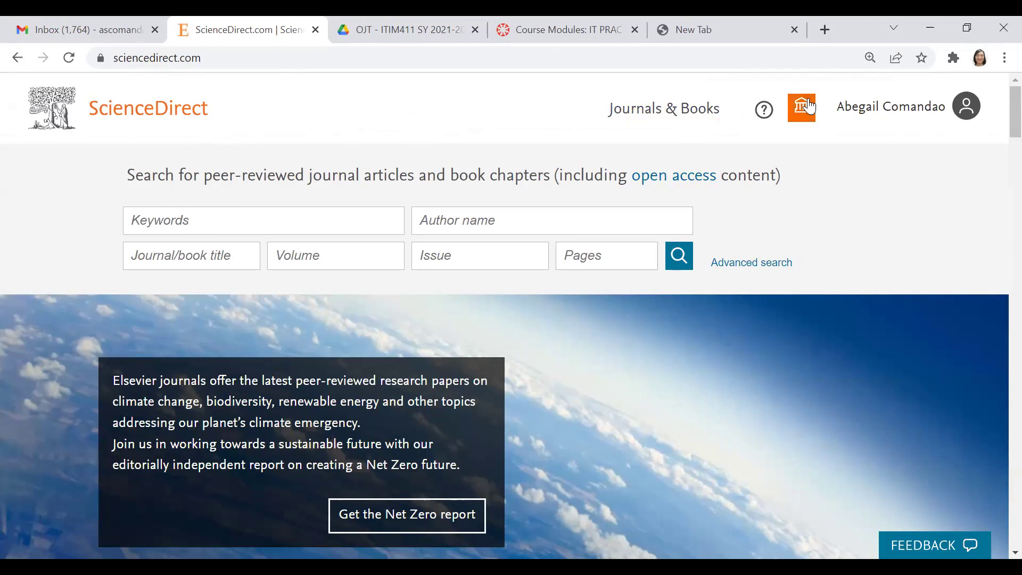
Step: Search ScienceDirect for articles with the keywords "data analytics"
{"action": "left_click", "coordinate": [290, 210]}
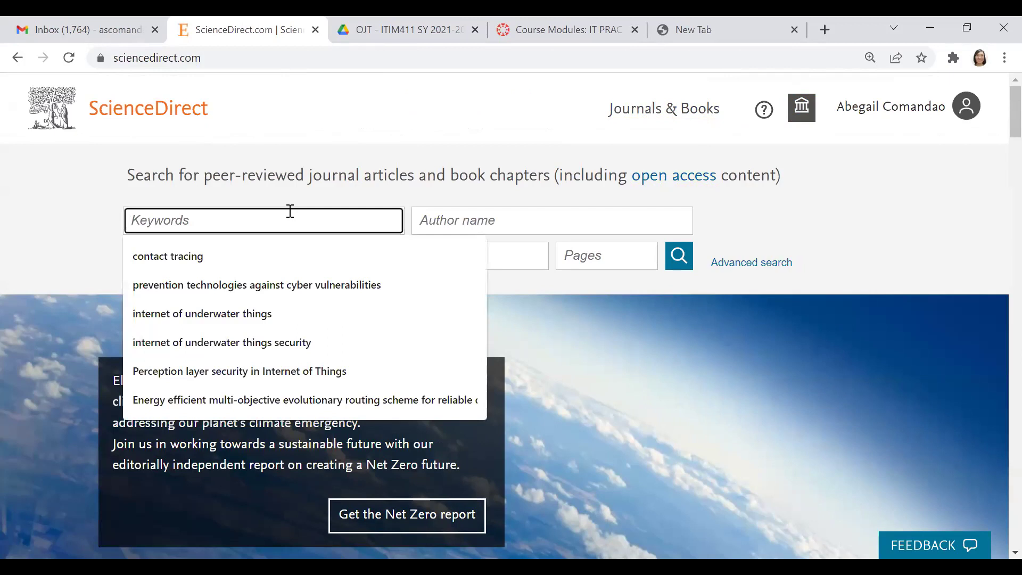
{"action": "type", "text": "data analytics"}
{"action": "key", "text": "Return"}
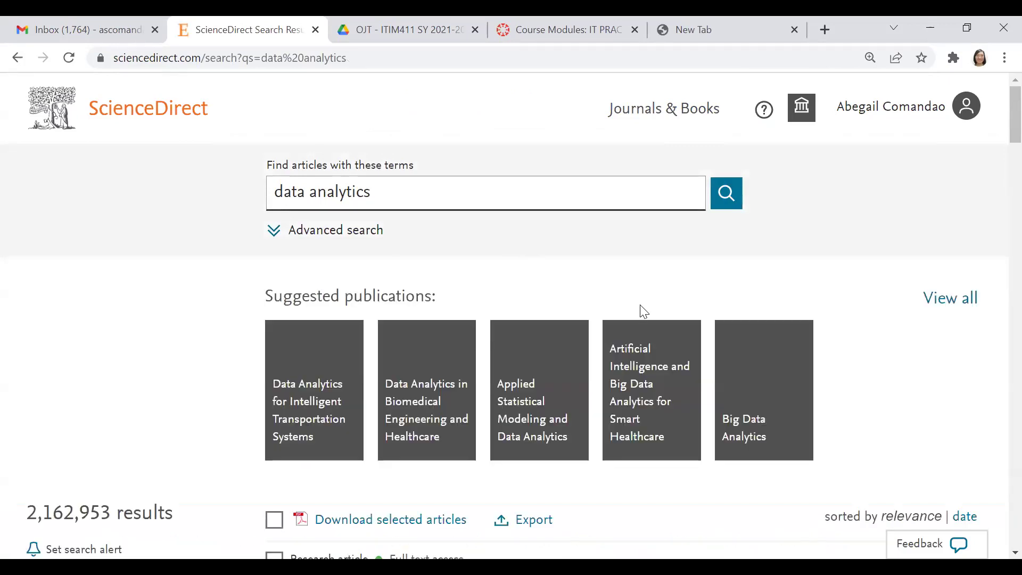
Step: Select the first four articles in the data analytics search results
{"action": "scroll", "coordinate": [588, 319], "scroll_direction": "down", "scroll_amount": 3}
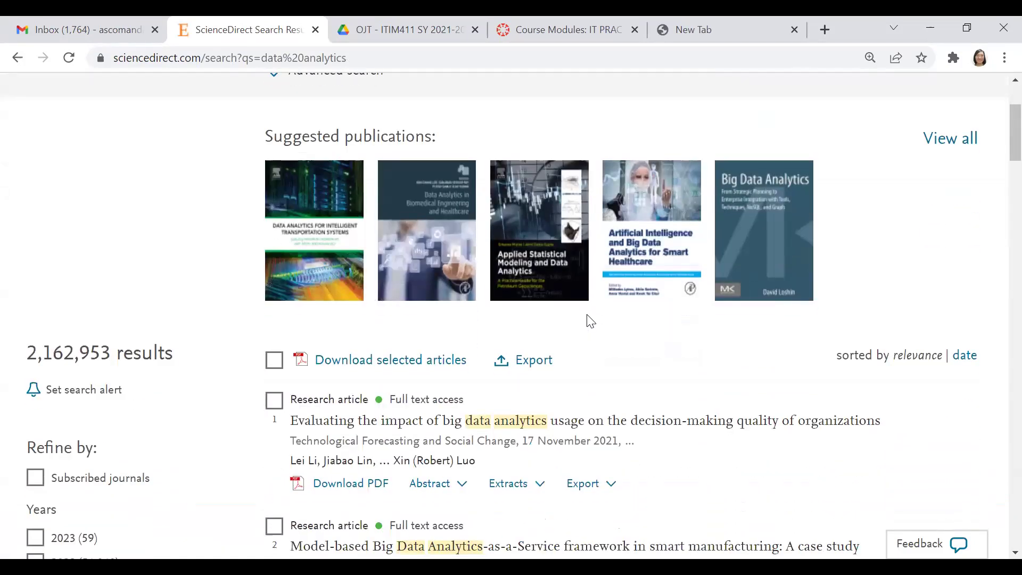
{"action": "scroll", "coordinate": [588, 321], "scroll_direction": "down", "scroll_amount": 2}
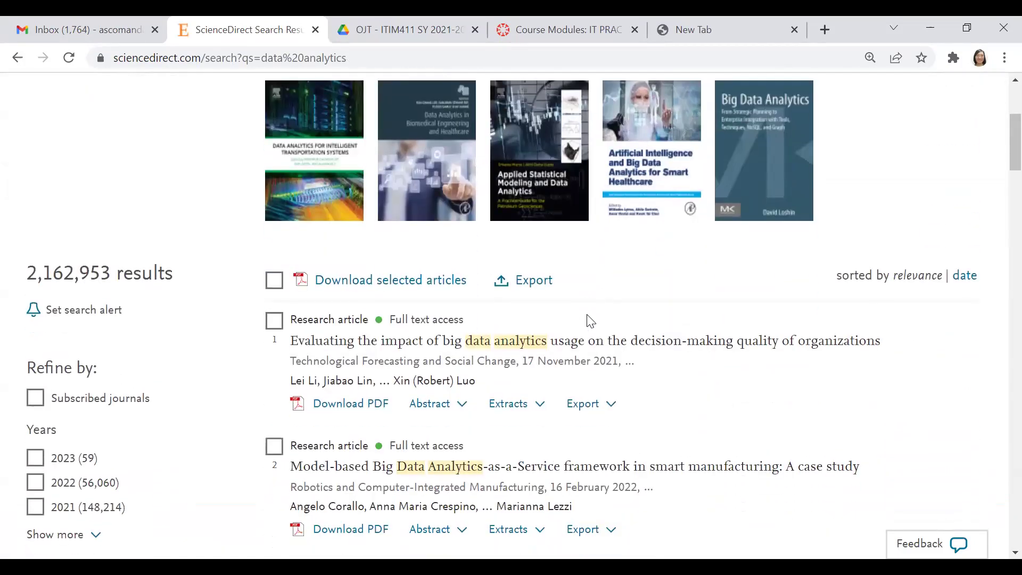
{"action": "scroll", "coordinate": [590, 321], "scroll_direction": "up", "scroll_amount": 2}
{"action": "scroll", "coordinate": [590, 320], "scroll_direction": "down", "scroll_amount": 7}
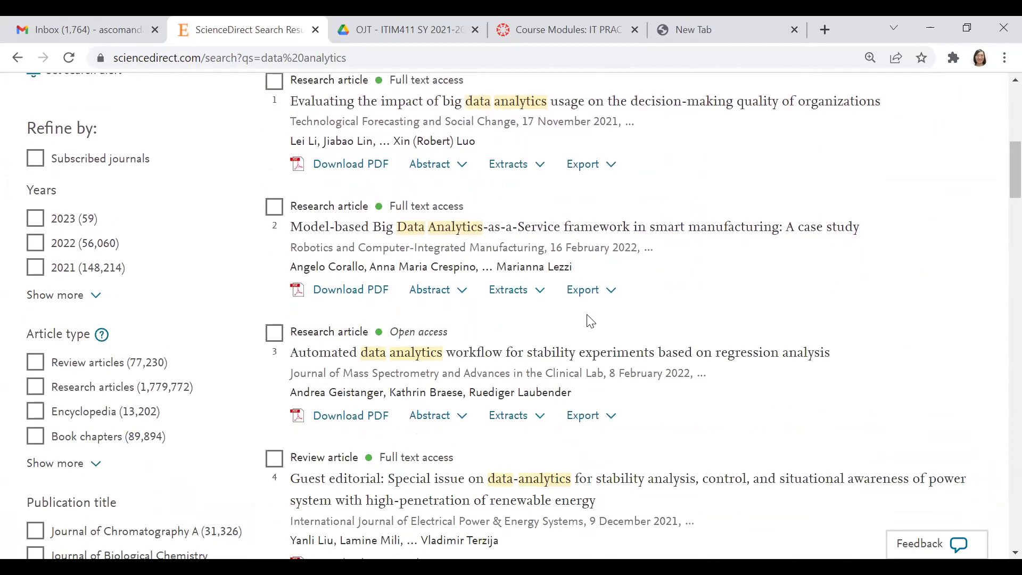
{"action": "scroll", "coordinate": [158, 238], "scroll_direction": "up", "scroll_amount": 4}
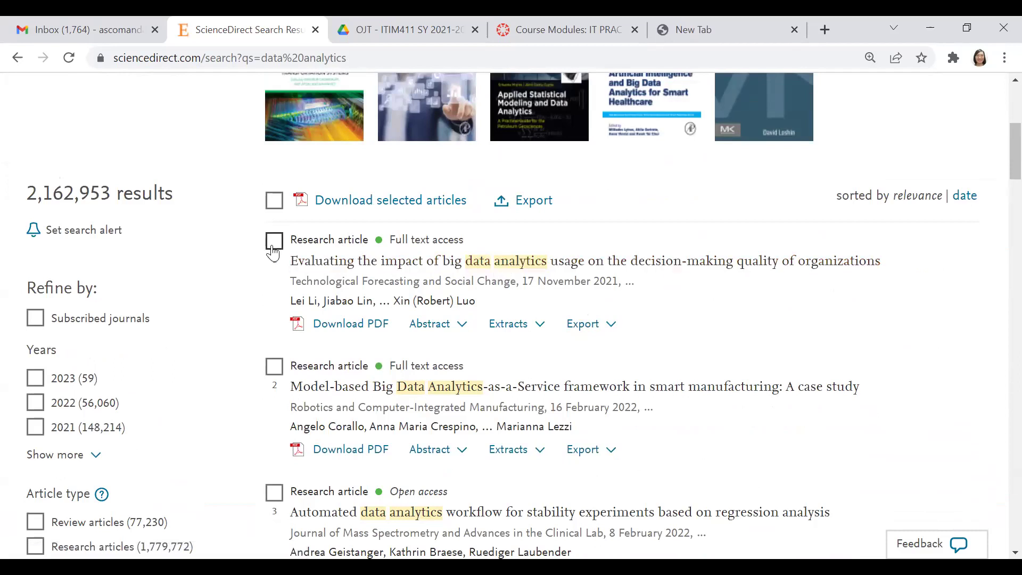
{"action": "left_click", "coordinate": [274, 242]}
{"action": "left_click", "coordinate": [273, 367]}
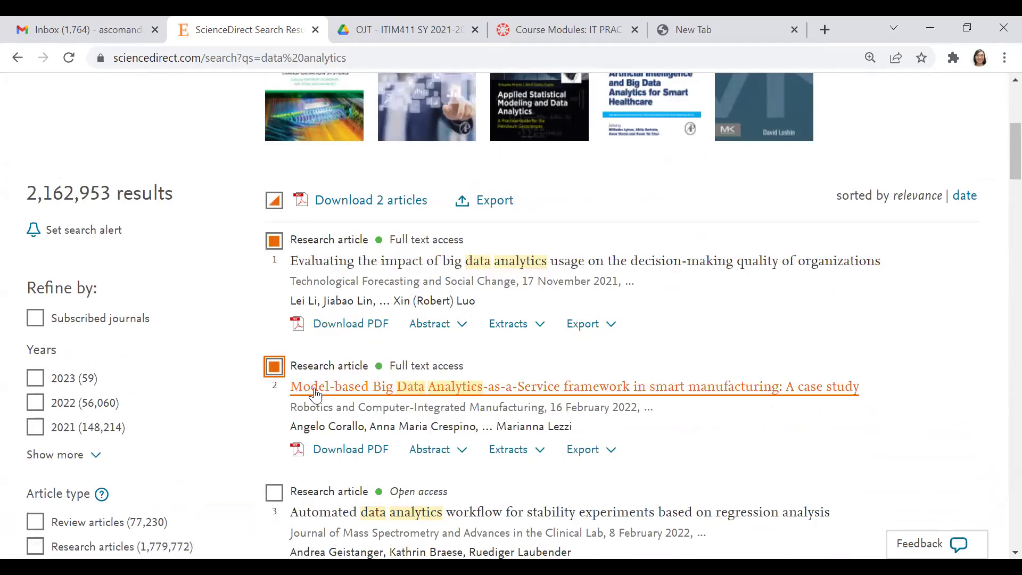
{"action": "left_click", "coordinate": [273, 493]}
{"action": "scroll", "coordinate": [567, 340], "scroll_direction": "down", "scroll_amount": 3}
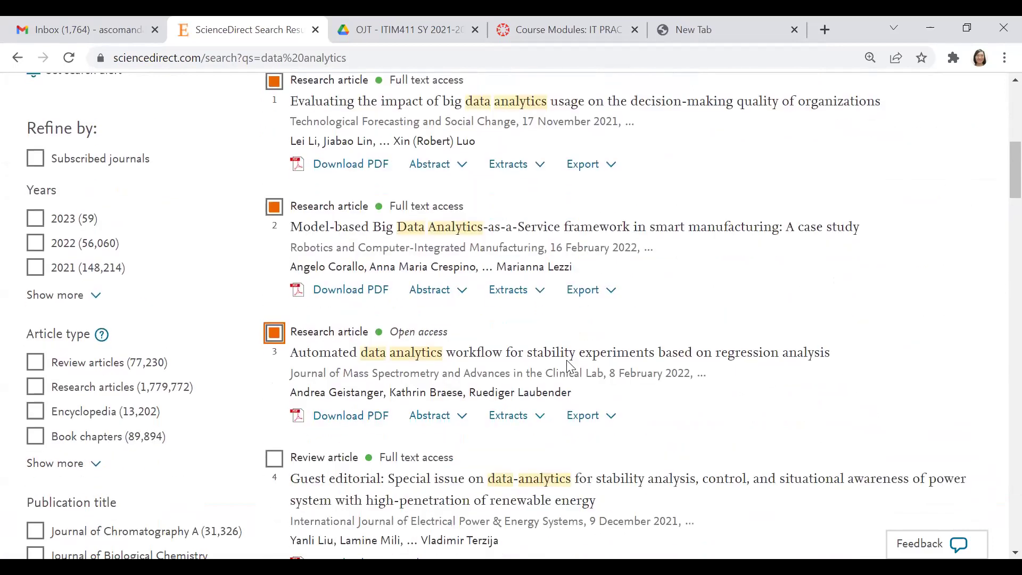
{"action": "left_click", "coordinate": [275, 459]}
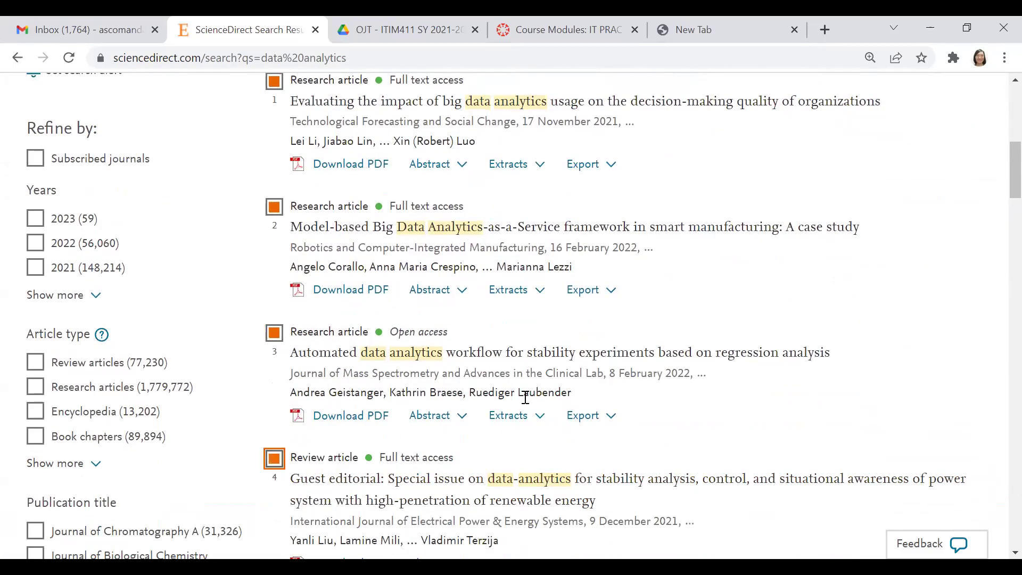
{"action": "scroll", "coordinate": [335, 251], "scroll_direction": "up", "scroll_amount": 3}
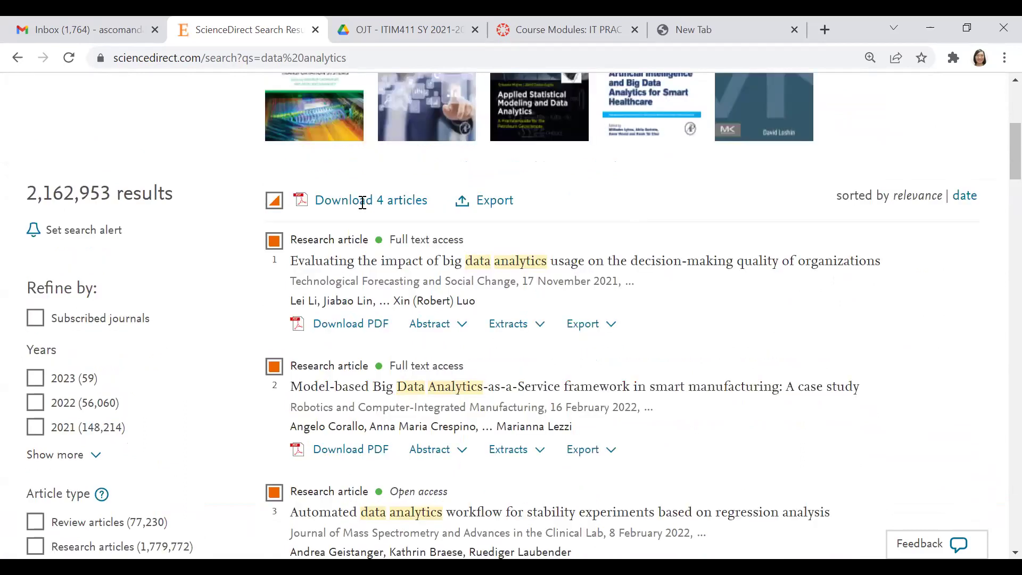
Step: Download the four selected articles as a zip file and dismiss the download notice
{"action": "scroll", "coordinate": [366, 217], "scroll_direction": "down", "scroll_amount": 4}
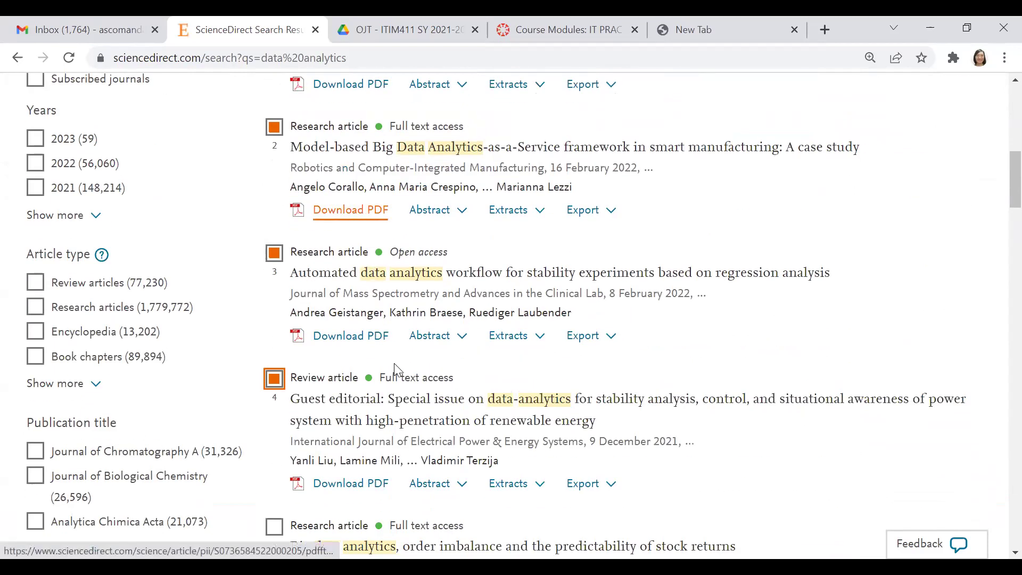
{"action": "scroll", "coordinate": [407, 368], "scroll_direction": "down", "scroll_amount": 10}
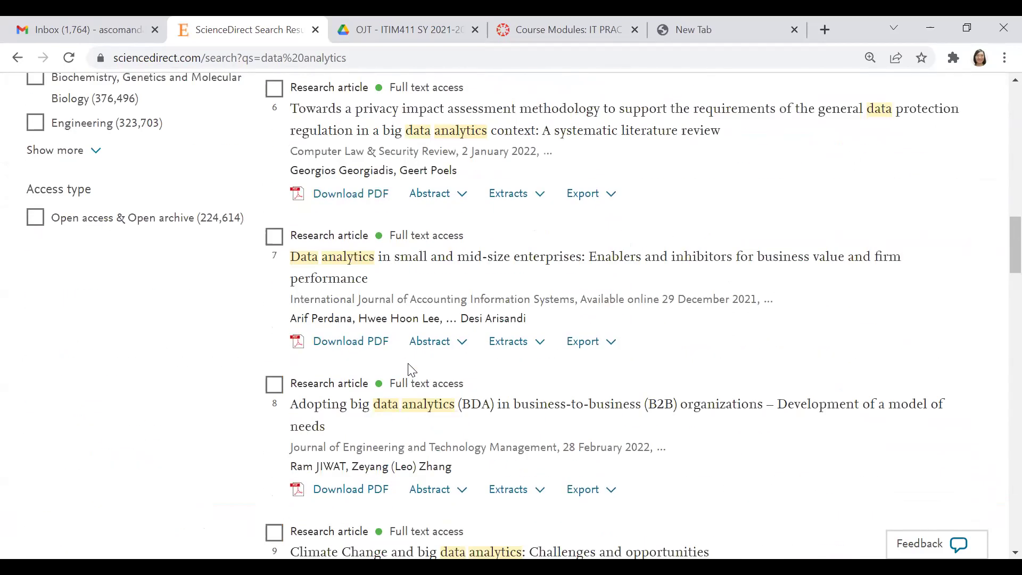
{"action": "scroll", "coordinate": [408, 367], "scroll_direction": "up", "scroll_amount": 10}
{"action": "scroll", "coordinate": [408, 363], "scroll_direction": "up", "scroll_amount": 10}
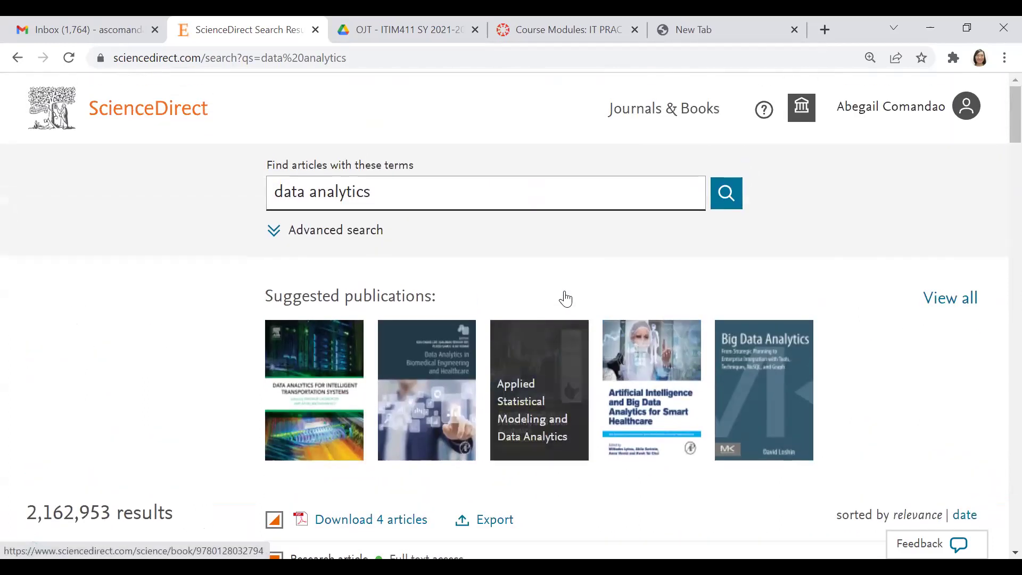
{"action": "scroll", "coordinate": [622, 268], "scroll_direction": "down", "scroll_amount": 6}
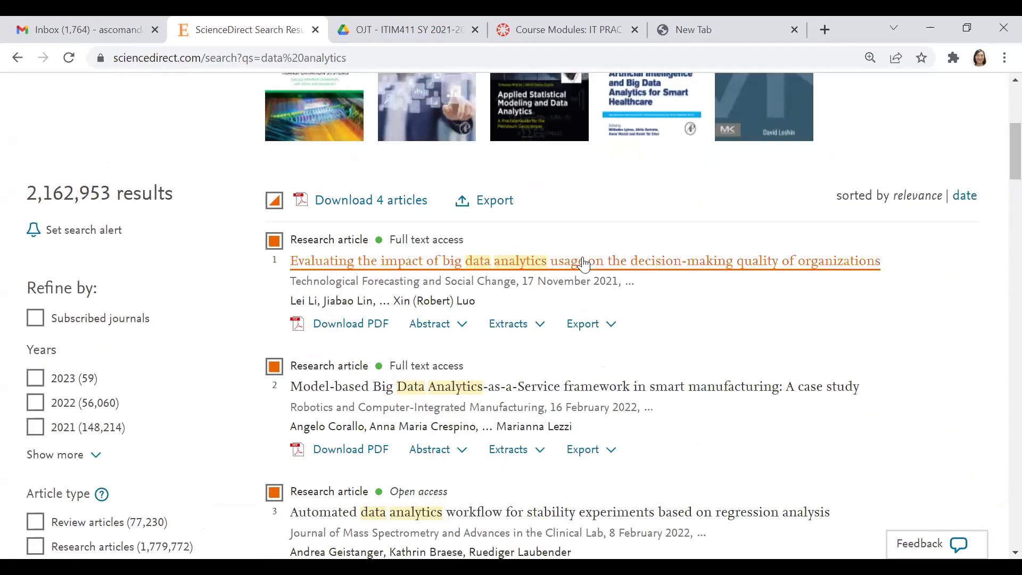
{"action": "left_click", "coordinate": [376, 207]}
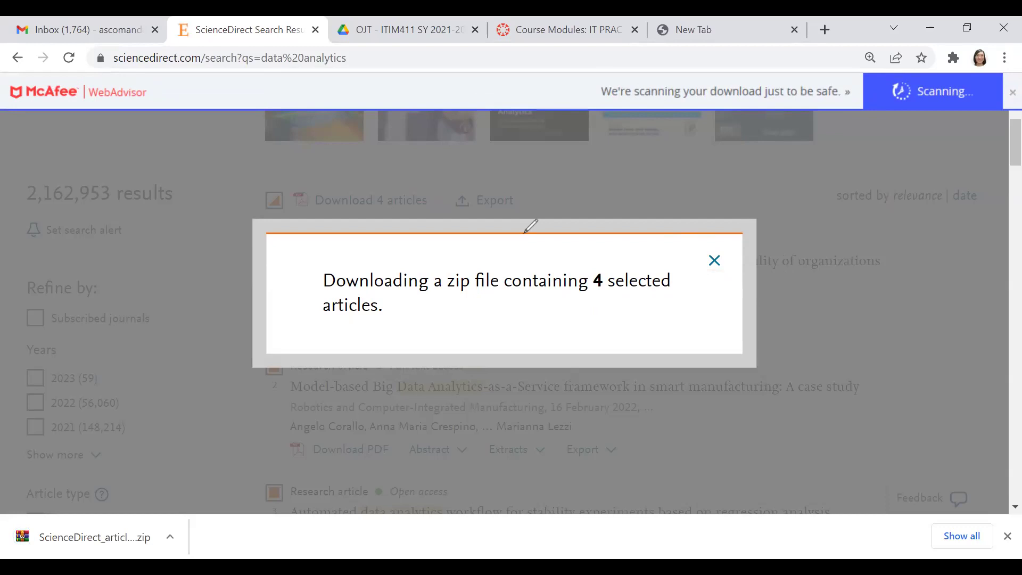
{"action": "mouse_move", "coordinate": [85, 423]}
{"action": "left_mouse_down"}
{"action": "mouse_move", "coordinate": [16, 492]}
{"action": "mouse_move", "coordinate": [226, 514]}
{"action": "mouse_move", "coordinate": [127, 448]}
{"action": "left_mouse_up"}
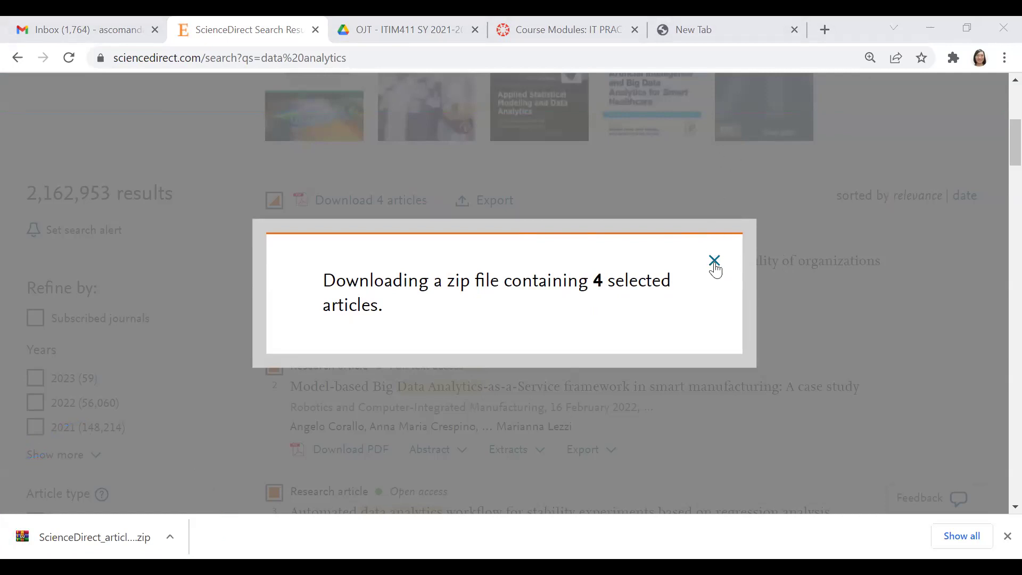
{"action": "left_click", "coordinate": [715, 264]}
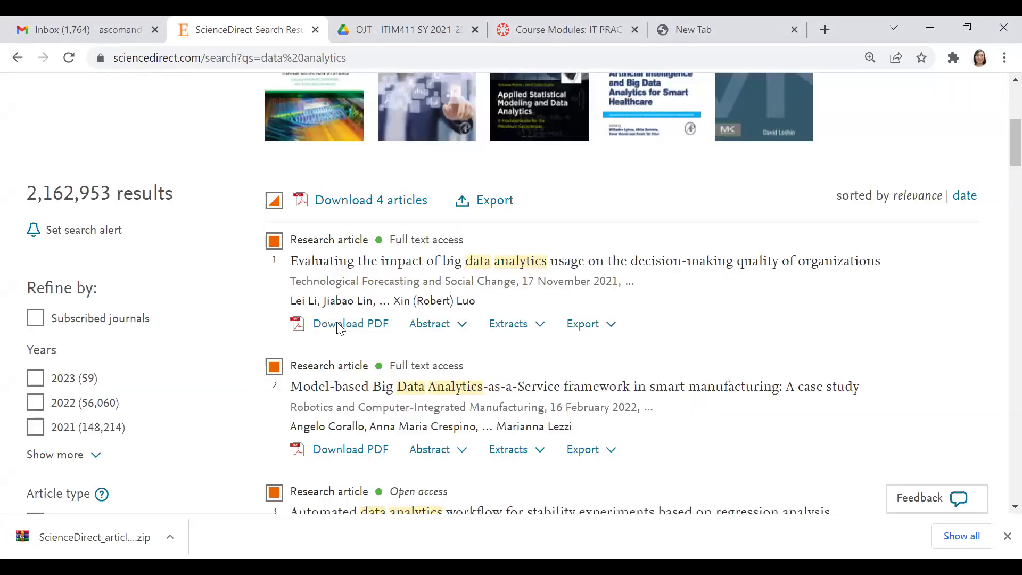
Step: Select all articles on the results page at once, and clear the whole selection again
{"action": "scroll", "coordinate": [689, 298], "scroll_direction": "up", "scroll_amount": 5}
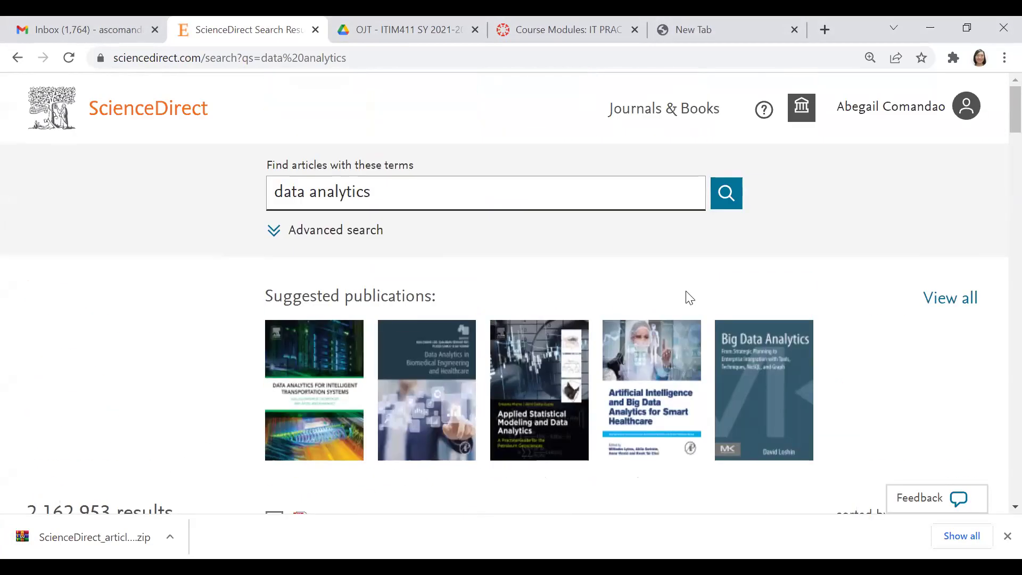
{"action": "scroll", "coordinate": [690, 298], "scroll_direction": "down", "scroll_amount": 5}
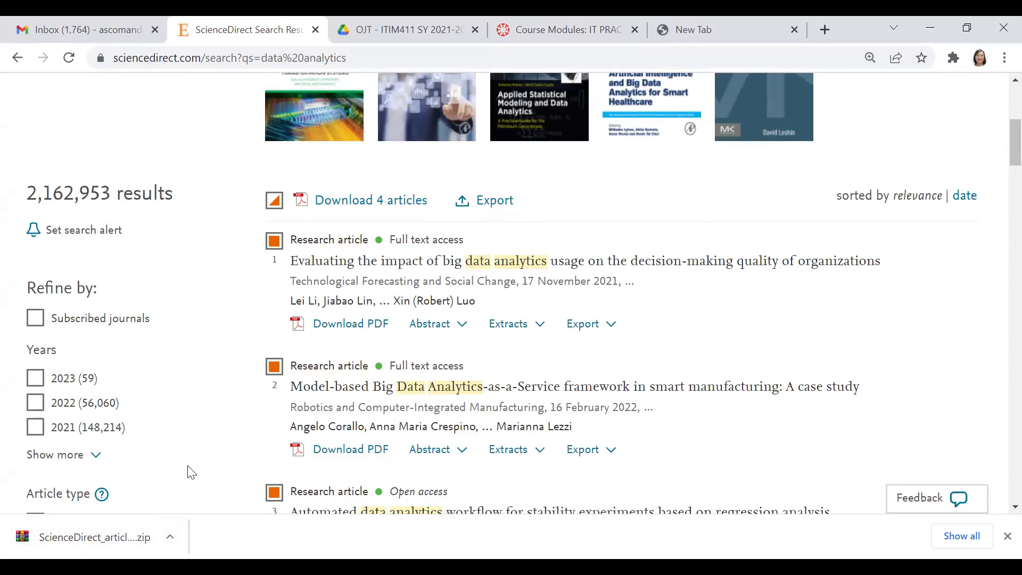
{"action": "scroll", "coordinate": [678, 292], "scroll_direction": "up", "scroll_amount": 5}
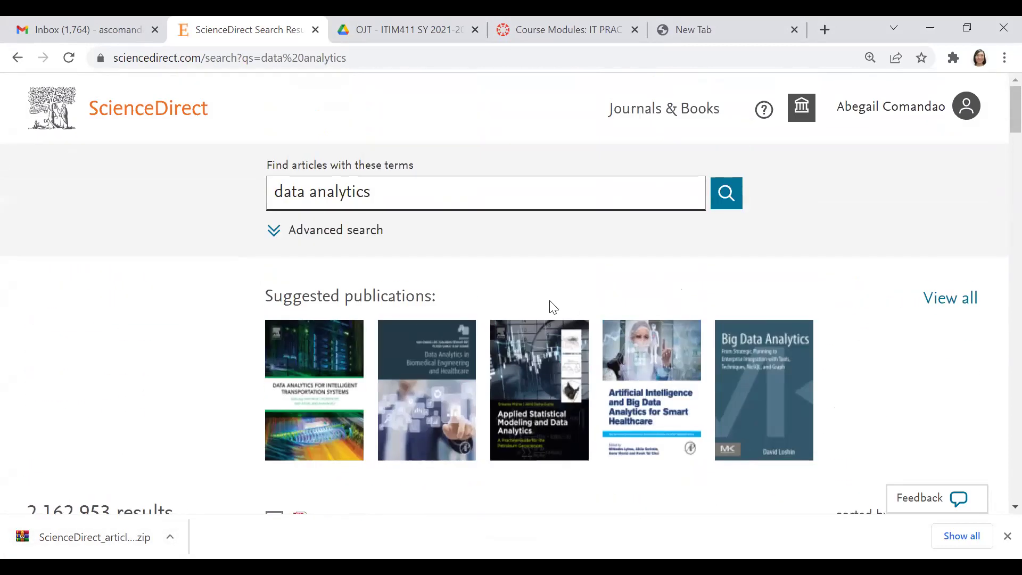
{"action": "scroll", "coordinate": [449, 354], "scroll_direction": "down", "scroll_amount": 3}
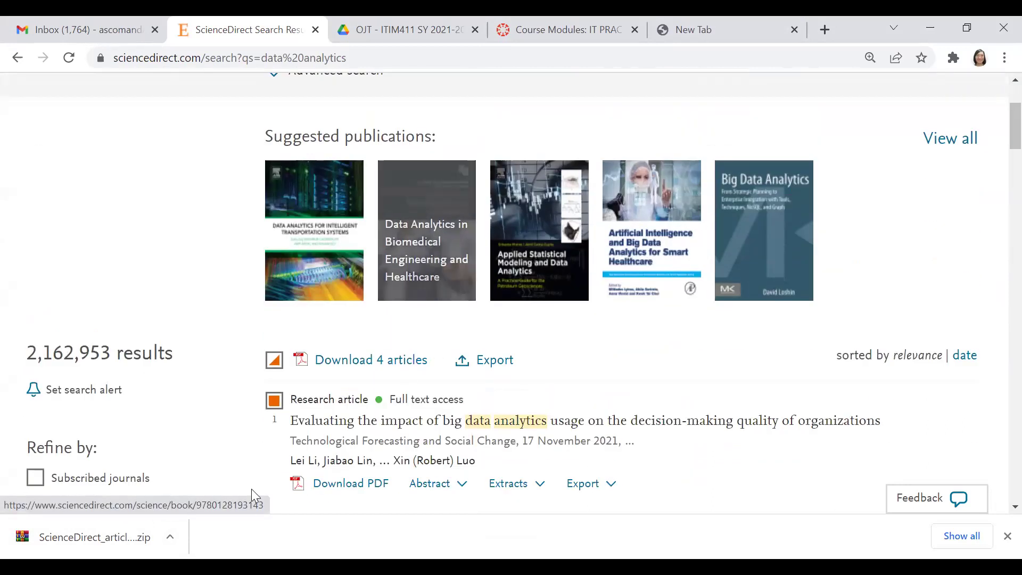
{"action": "scroll", "coordinate": [513, 384], "scroll_direction": "down", "scroll_amount": 3}
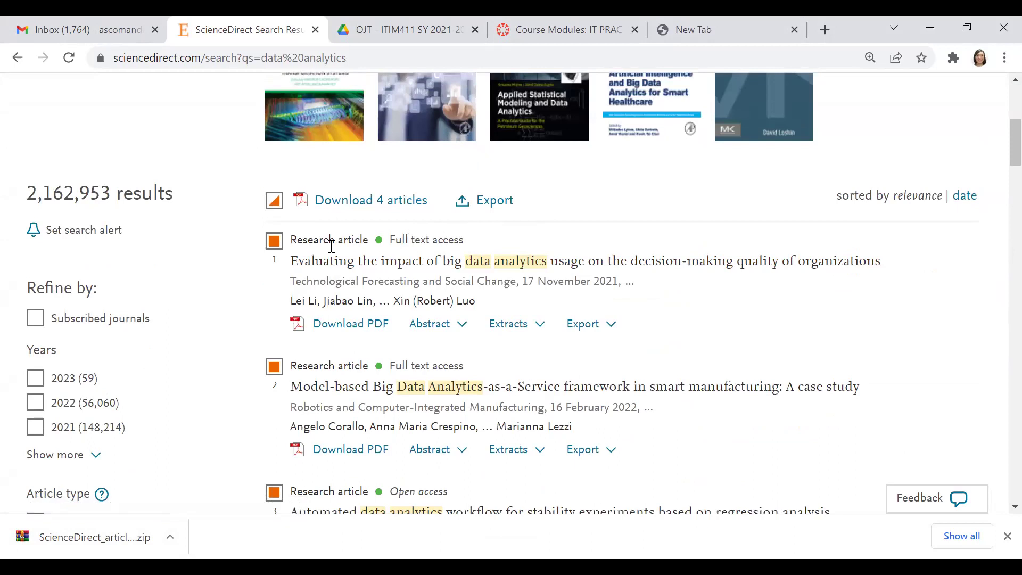
{"action": "left_click", "coordinate": [274, 205]}
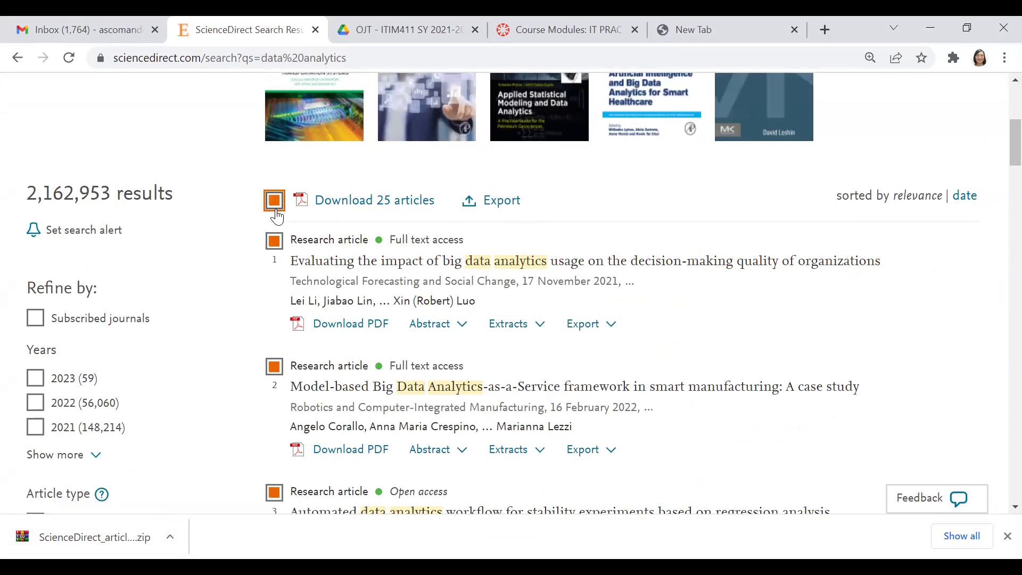
{"action": "left_click", "coordinate": [275, 208]}
Step: Open the downloaded zip file of ScienceDirect articles
{"action": "scroll", "coordinate": [456, 296], "scroll_direction": "down", "scroll_amount": 2}
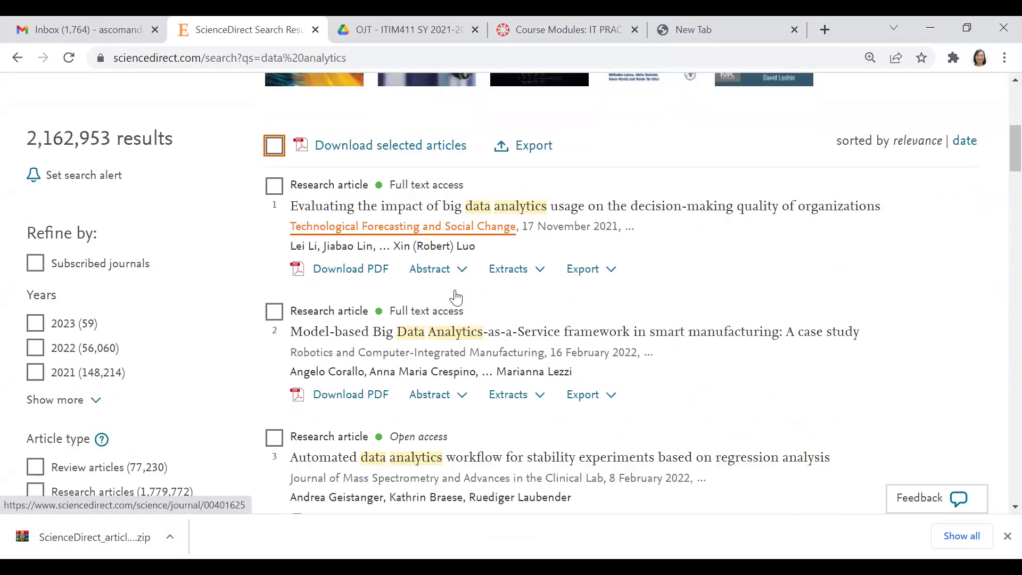
{"action": "left_click", "coordinate": [92, 538]}
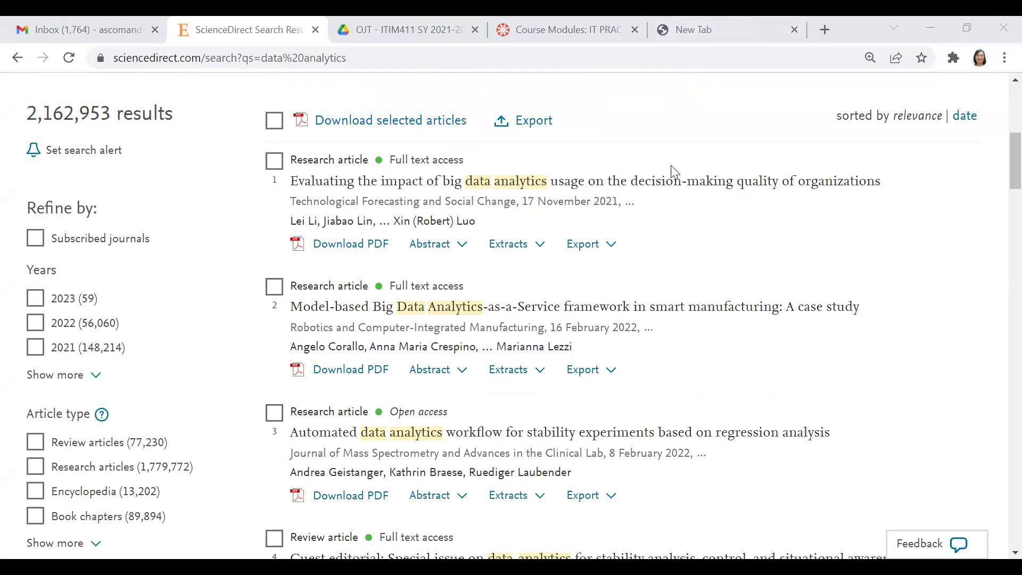
Step: Circle the first data analytics search result with a freehand annotation and erase the annotation
{"action": "scroll", "coordinate": [607, 267], "scroll_direction": "up", "scroll_amount": 3}
{"action": "scroll", "coordinate": [610, 274], "scroll_direction": "down", "scroll_amount": 2}
{"action": "scroll", "coordinate": [609, 274], "scroll_direction": "down", "scroll_amount": 5}
{"action": "scroll", "coordinate": [548, 272], "scroll_direction": "up", "scroll_amount": 9}
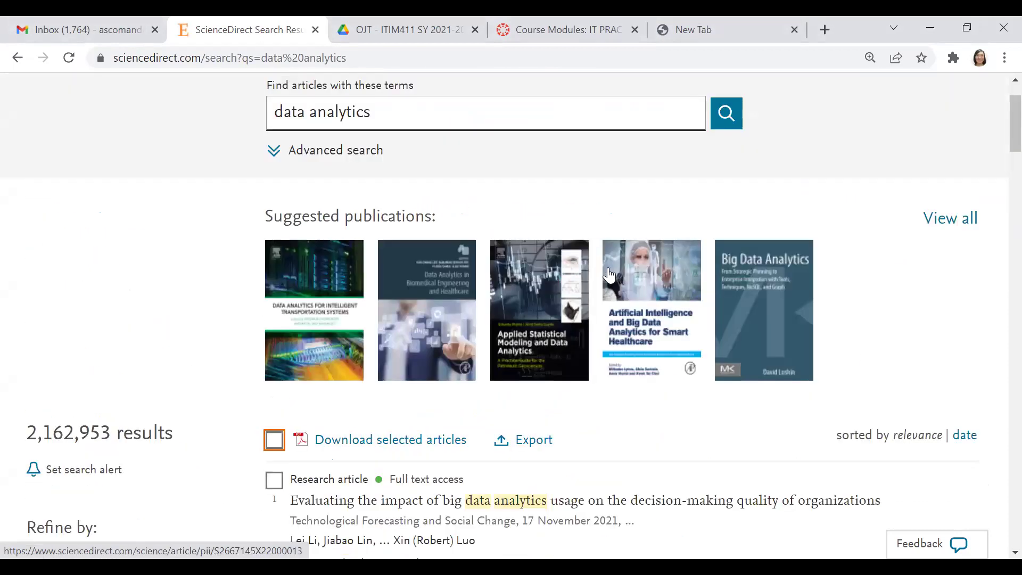
{"action": "scroll", "coordinate": [357, 495], "scroll_direction": "down", "scroll_amount": 2}
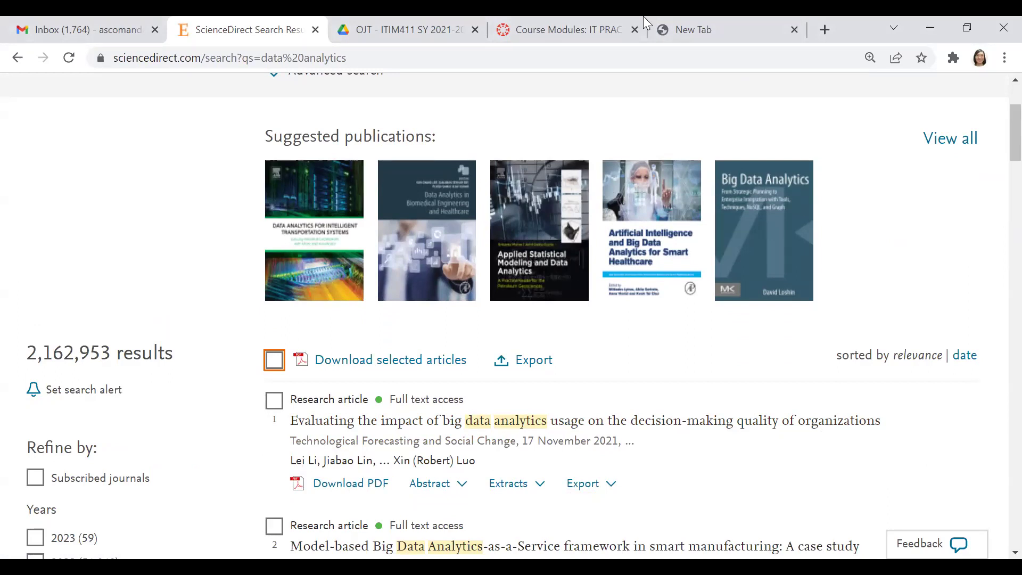
{"action": "left_click_drag", "start_coordinate": [507, 390], "coordinate": [445, 409]}
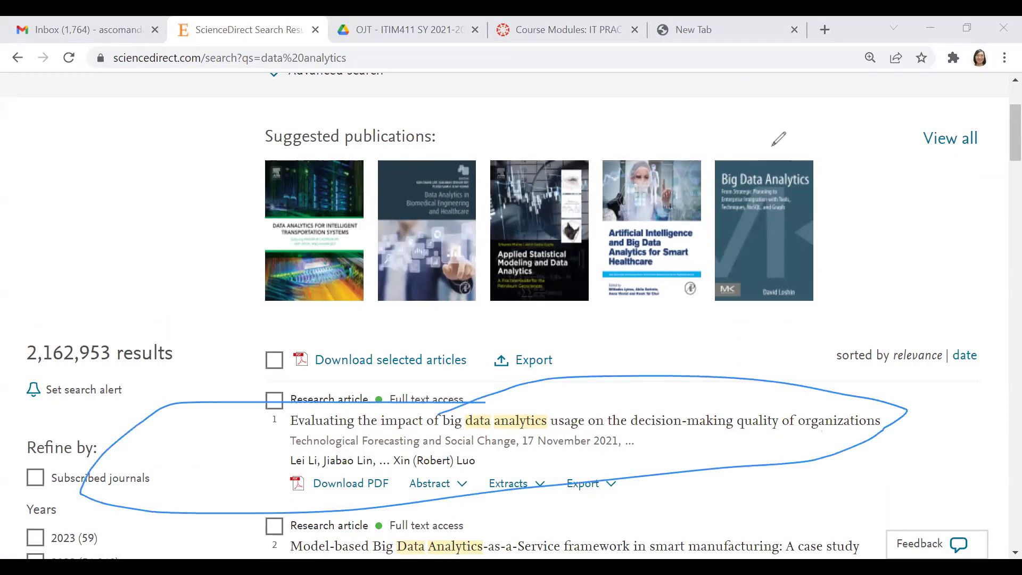
{"action": "key", "text": "e"}
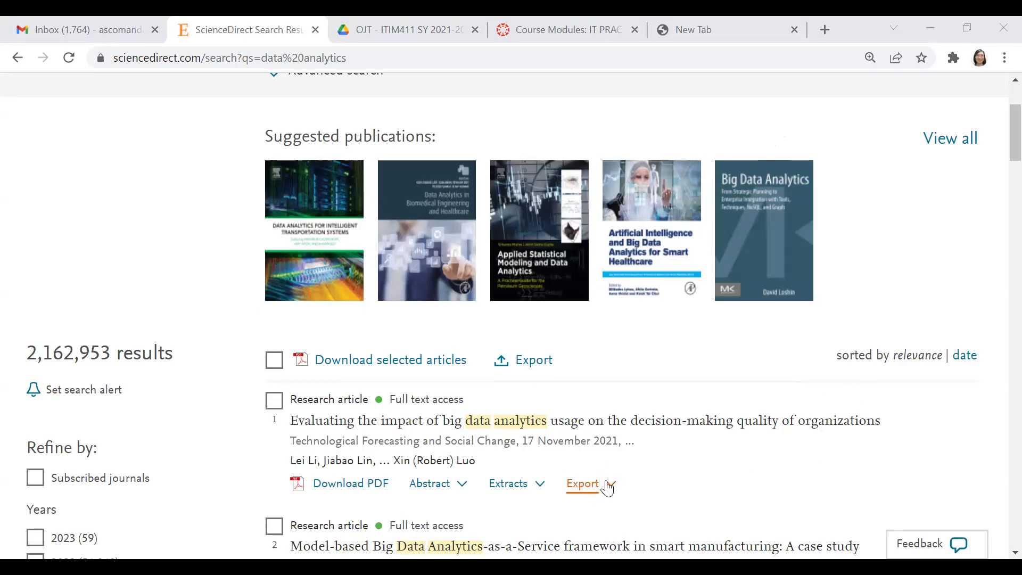
Step: View the abstract, extracts and citation export options of the first article in the search results
{"action": "left_click", "coordinate": [461, 490]}
{"action": "scroll", "coordinate": [539, 351], "scroll_direction": "down", "scroll_amount": 4}
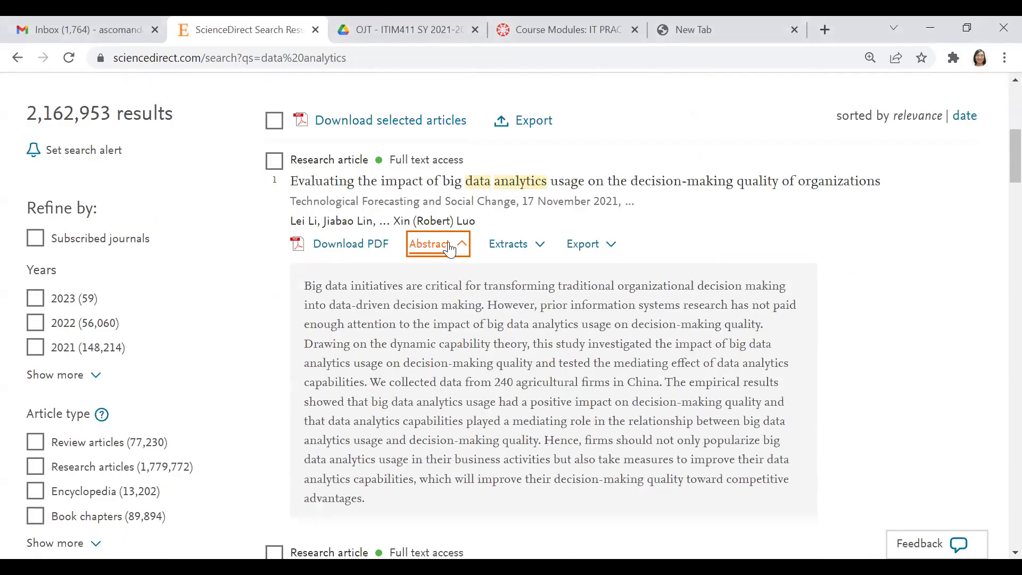
{"action": "left_click", "coordinate": [536, 249]}
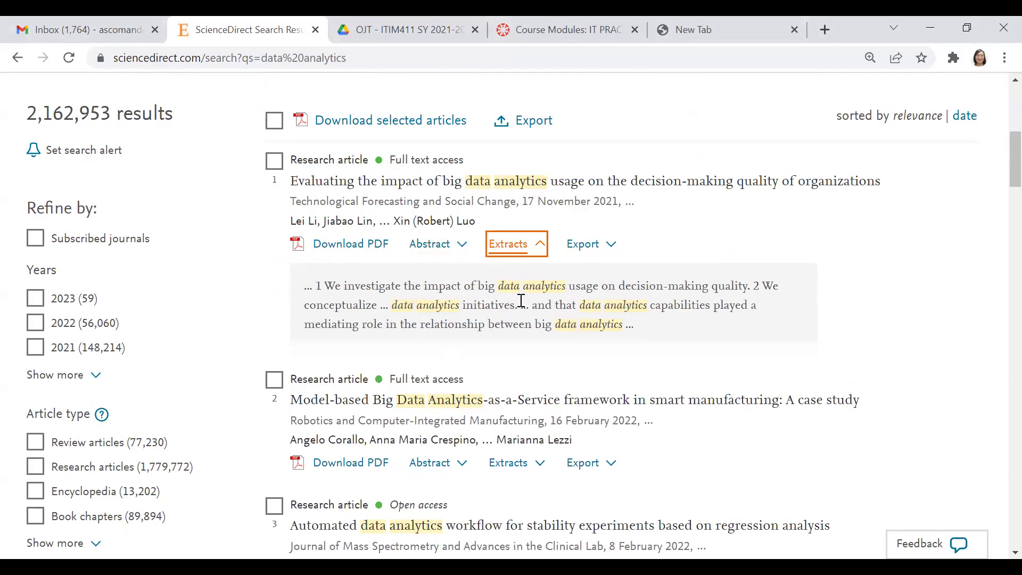
{"action": "left_click", "coordinate": [611, 250]}
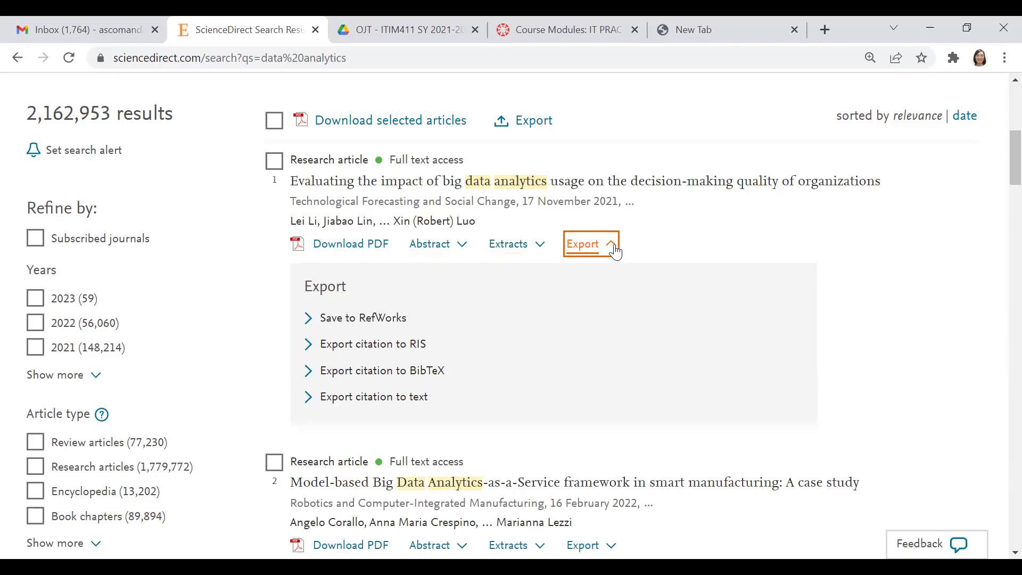
{"action": "left_click", "coordinate": [718, 237]}
{"action": "scroll", "coordinate": [681, 240], "scroll_direction": "up", "scroll_amount": 8}
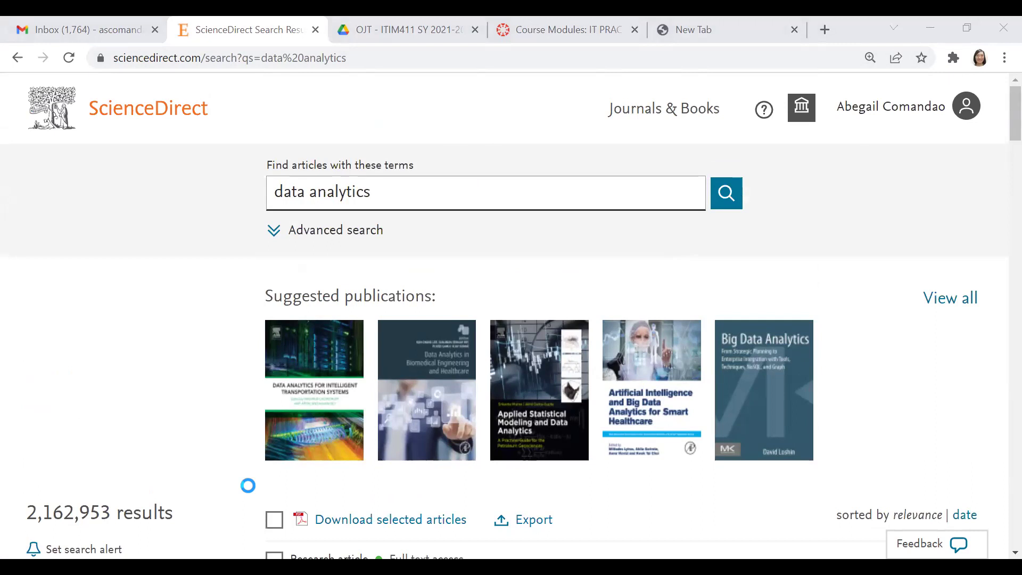
Step: Open the article "Evaluating the impact of big data analytics usage on the decision-making quality of organizations" from the search results
{"action": "left_click", "coordinate": [437, 223]}
{"action": "scroll", "coordinate": [440, 353], "scroll_direction": "down", "scroll_amount": 5}
{"action": "left_click", "coordinate": [396, 347]}
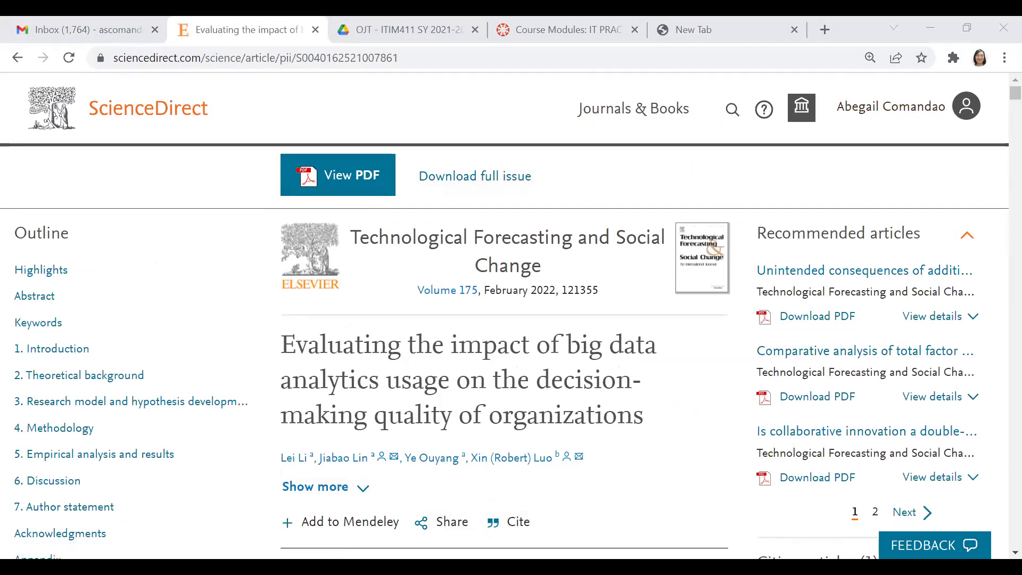
Step: Save the open ScienceDirect article to the Zotero library with the Zotero Connector extension
{"action": "mouse_move", "coordinate": [949, 45]}
{"action": "left_mouse_down"}
{"action": "mouse_move", "coordinate": [941, 62]}
{"action": "mouse_move", "coordinate": [977, 64]}
{"action": "mouse_move", "coordinate": [957, 37]}
{"action": "mouse_move", "coordinate": [966, 79]}
{"action": "left_mouse_up"}
{"action": "left_click_drag", "start_coordinate": [838, 125], "coordinate": [980, 125]}
{"action": "left_click", "coordinate": [954, 59]}
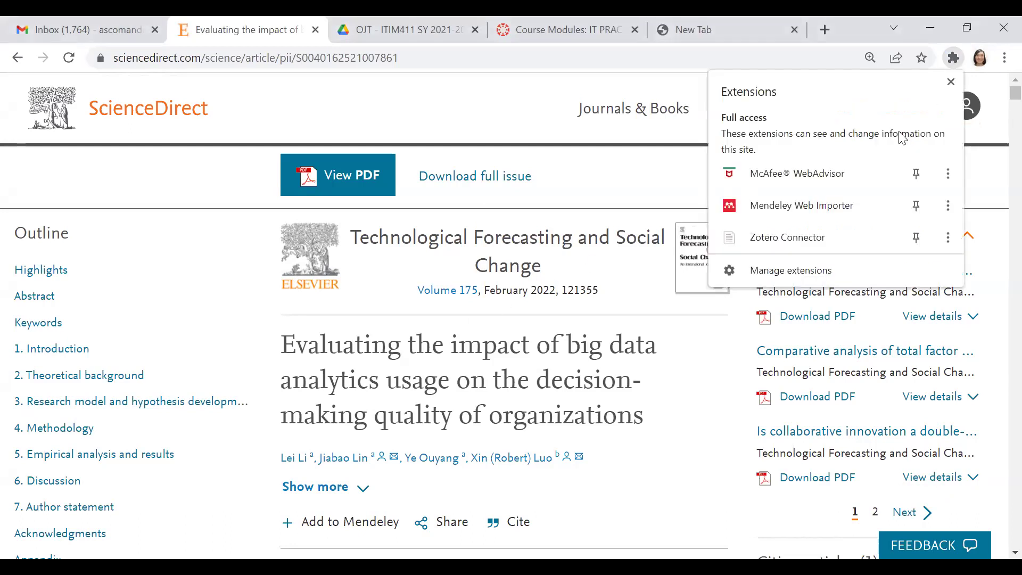
{"action": "left_click", "coordinate": [805, 245]}
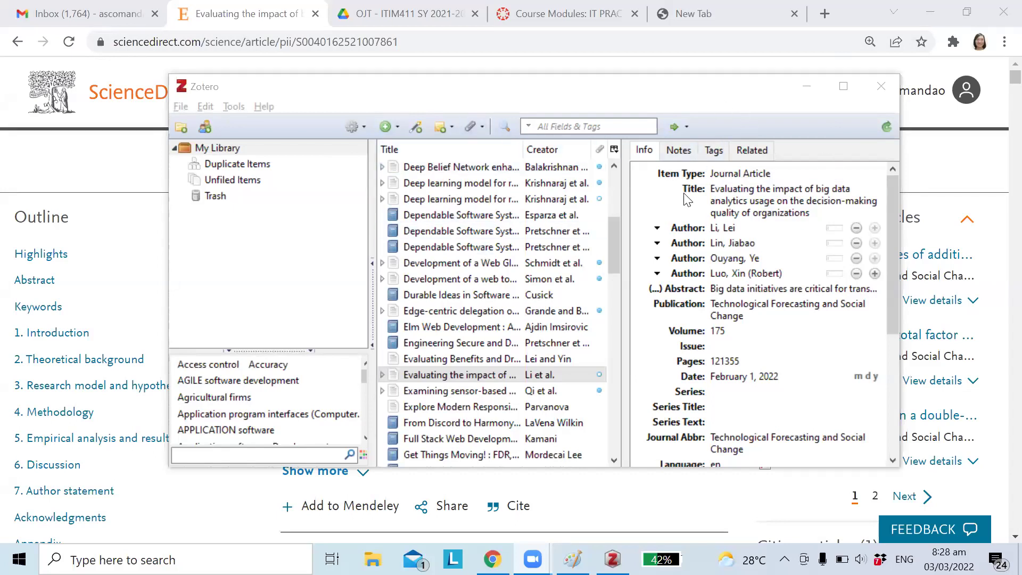
Step: Return to the article page in Chrome and save it to My Library once more with Zotero Connector
{"action": "left_click", "coordinate": [785, 47]}
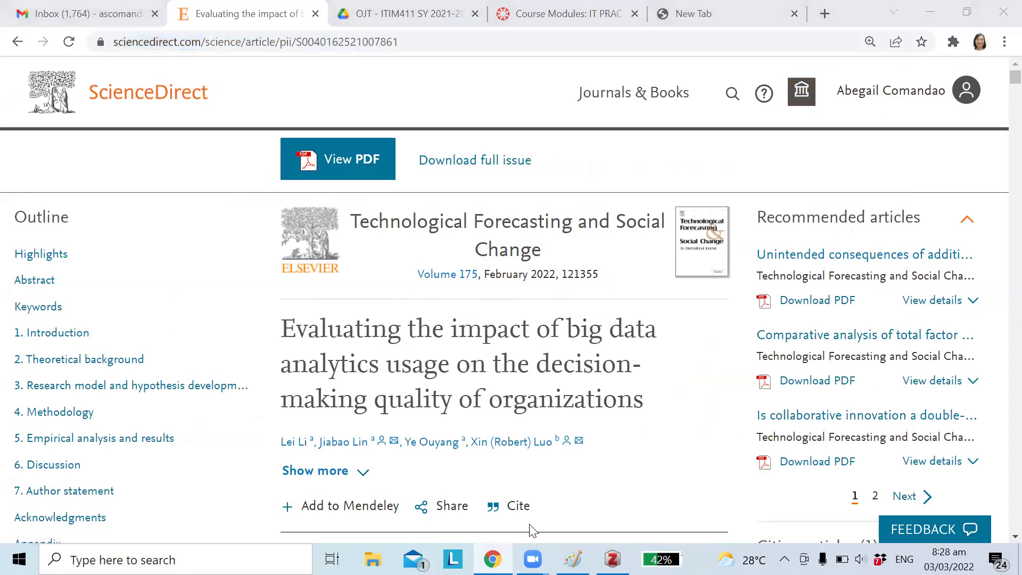
{"action": "mouse_move", "coordinate": [958, 28]}
{"action": "left_mouse_down"}
{"action": "mouse_move", "coordinate": [978, 56]}
{"action": "mouse_move", "coordinate": [958, 21]}
{"action": "left_mouse_up"}
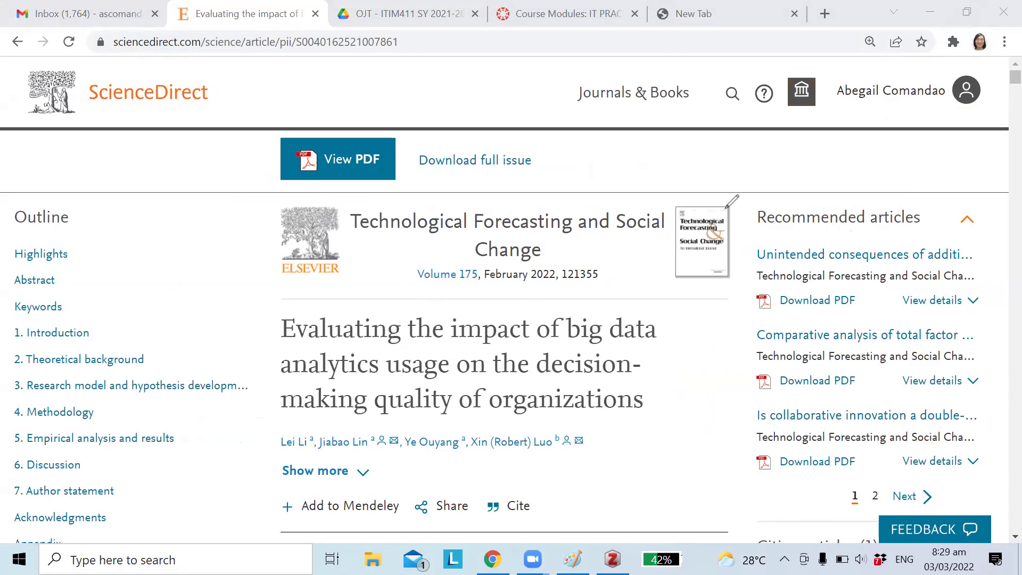
{"action": "left_click", "coordinate": [956, 44]}
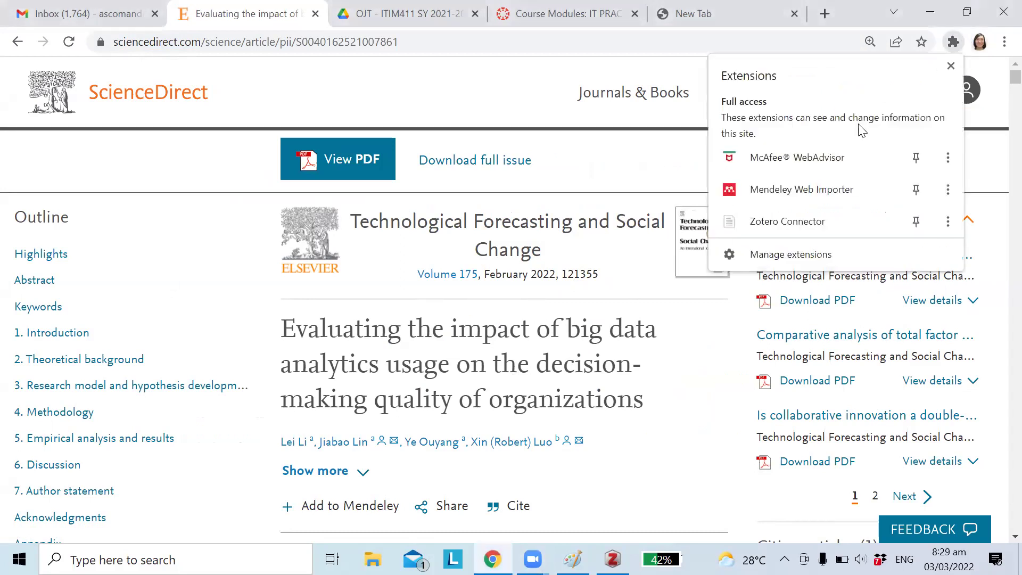
{"action": "left_click", "coordinate": [788, 228]}
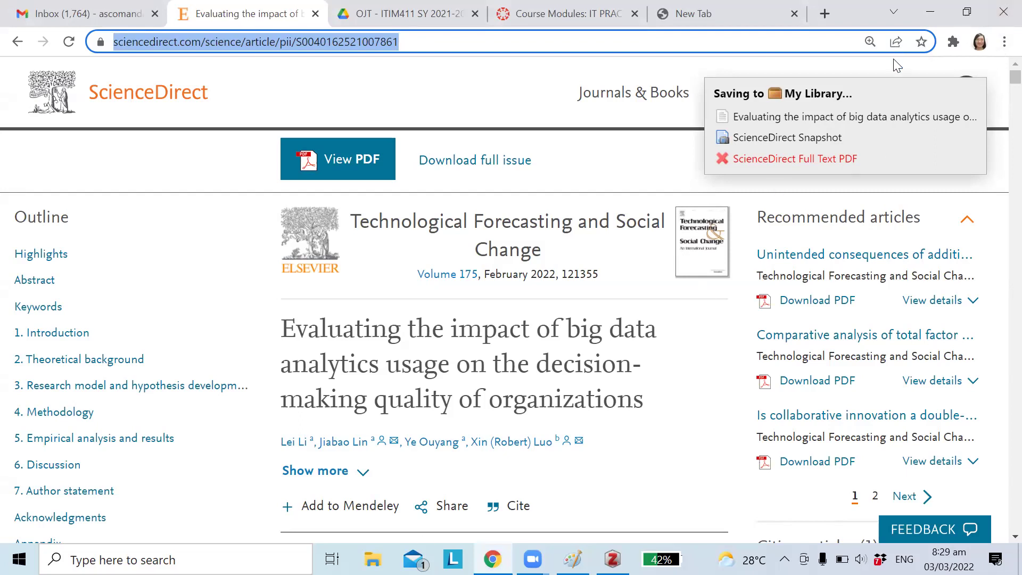
Step: Switch to Zotero and copy the bibliography entry of the saved article "Evaluating the impact of big data analytics usage"
{"action": "key", "text": "alt+Tab"}
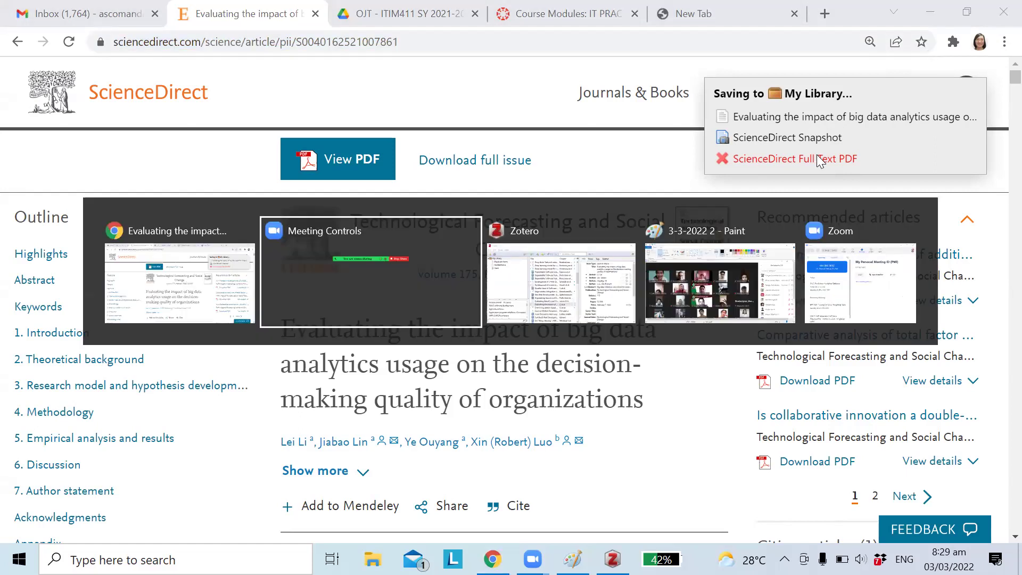
{"action": "key", "text": "alt+Tab"}
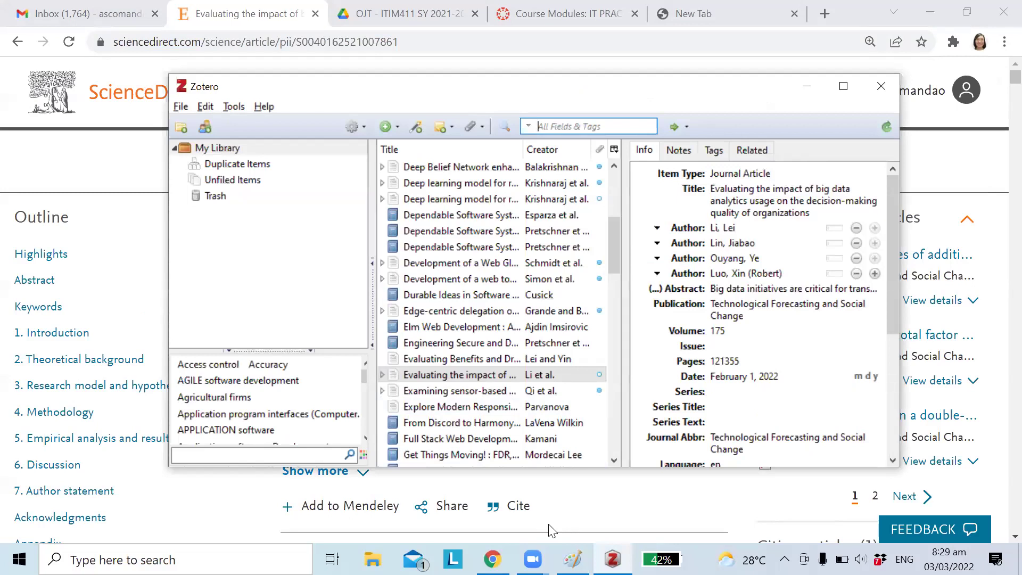
{"action": "mouse_move", "coordinate": [496, 323]}
{"action": "left_mouse_down"}
{"action": "mouse_move", "coordinate": [421, 396]}
{"action": "mouse_move", "coordinate": [612, 358]}
{"action": "mouse_move", "coordinate": [426, 327]}
{"action": "left_mouse_up"}
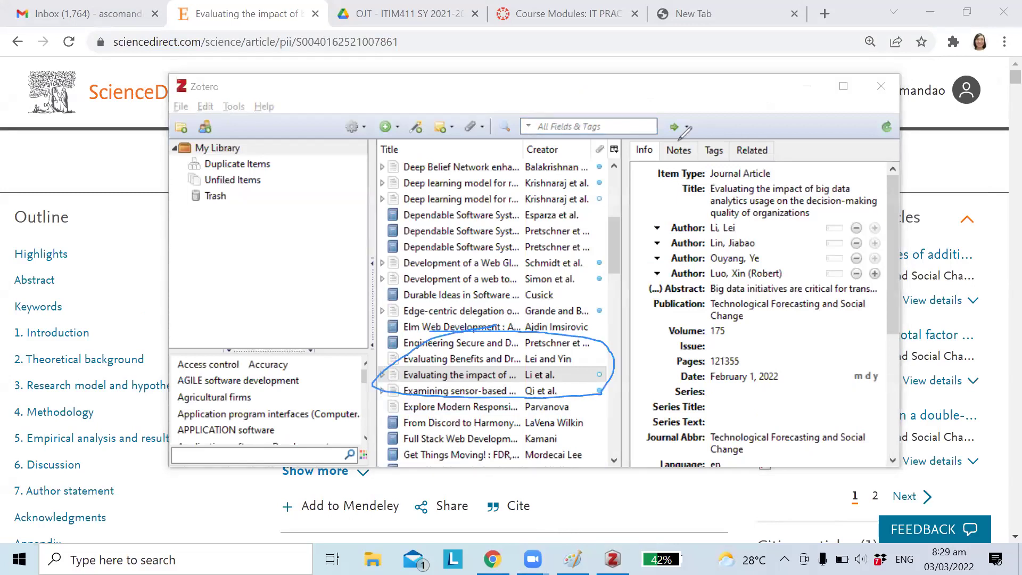
{"action": "left_click", "coordinate": [462, 377]}
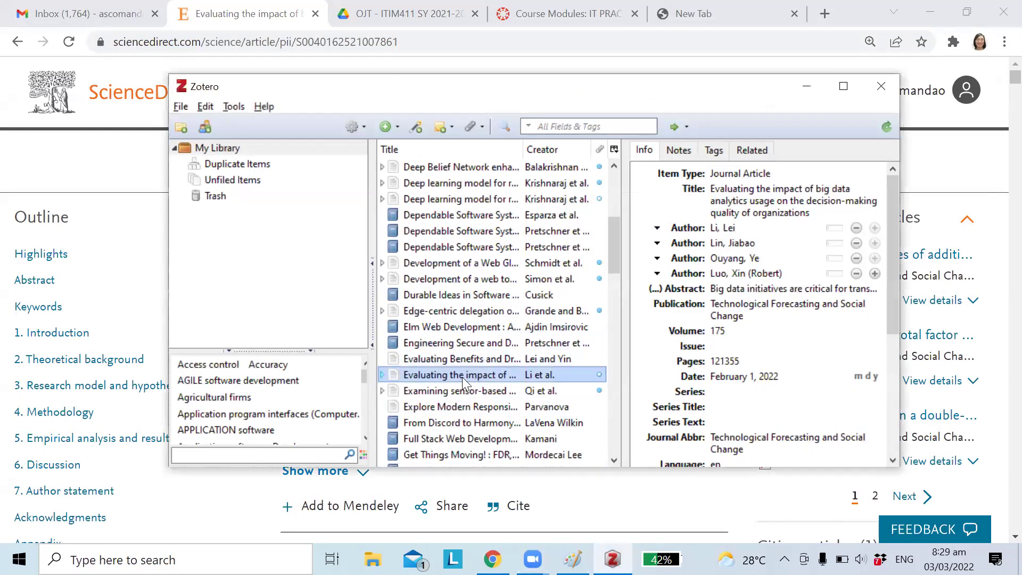
{"action": "left_click", "coordinate": [206, 108]}
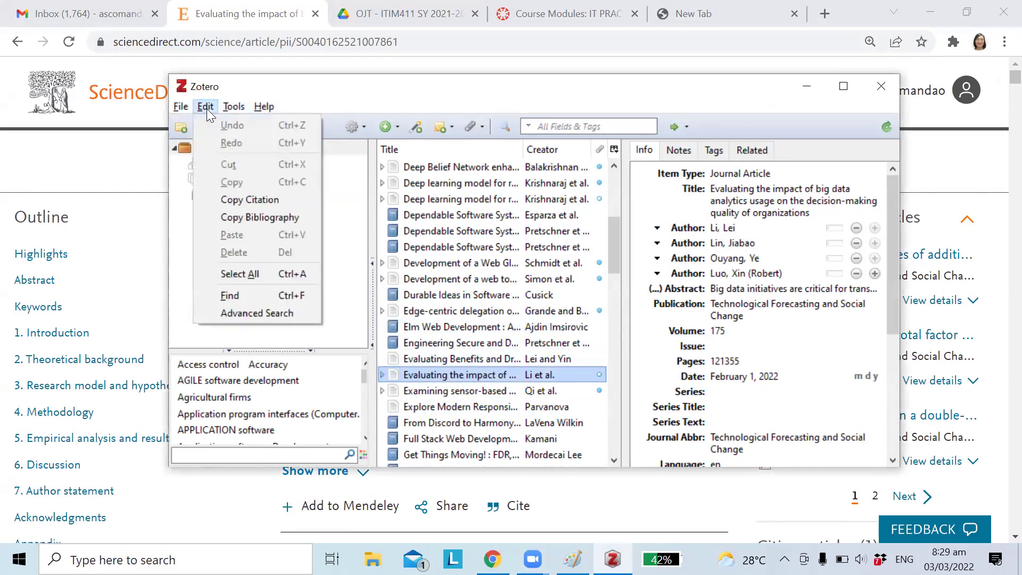
{"action": "left_click", "coordinate": [254, 217]}
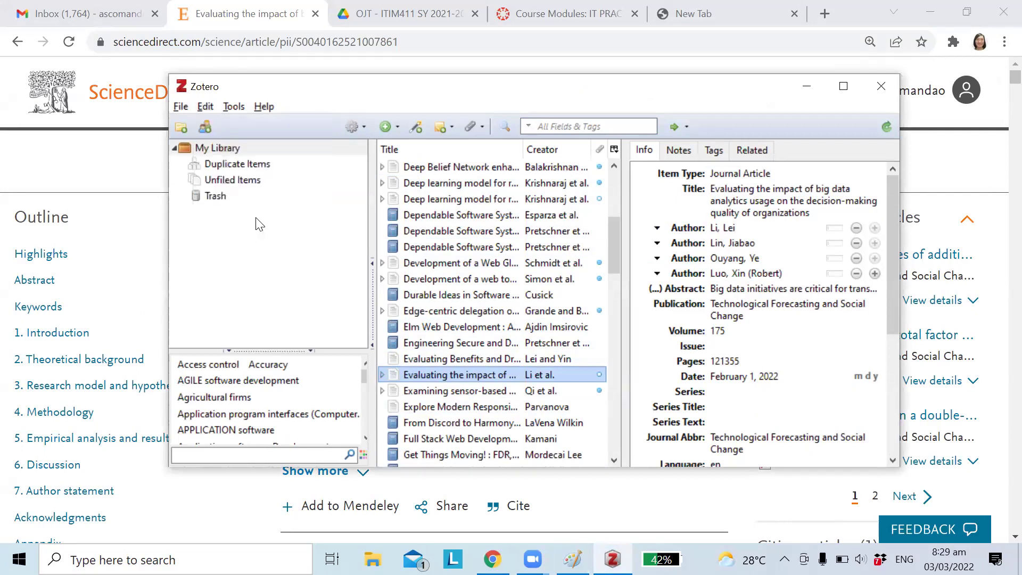
Step: Switch to Word, create a blank document, and paste the copied bibliography entry followed by a new line
{"action": "key", "text": "super"}
{"action": "type", "text": "word"}
{"action": "key", "text": "Return"}
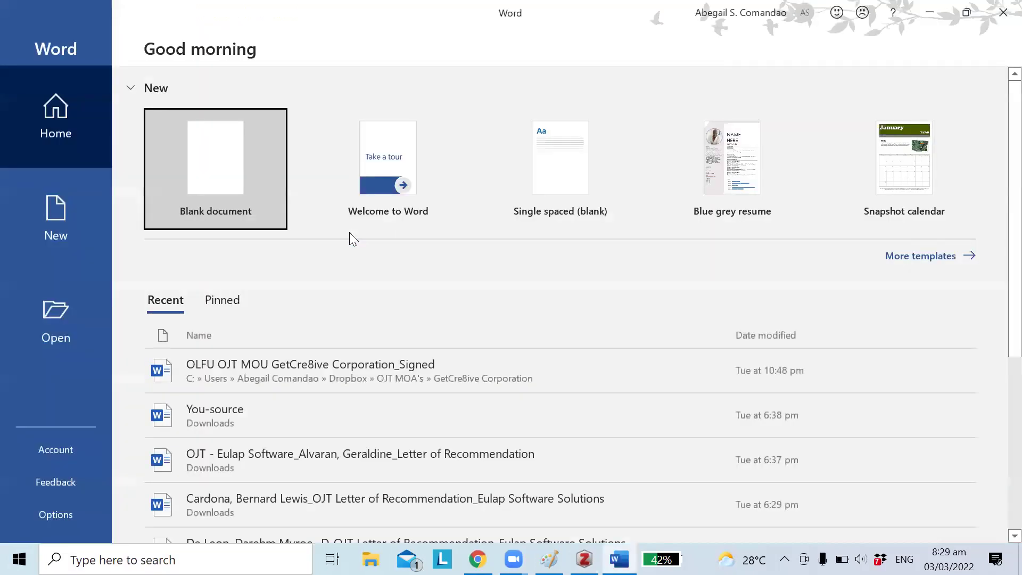
{"action": "left_click", "coordinate": [173, 195]}
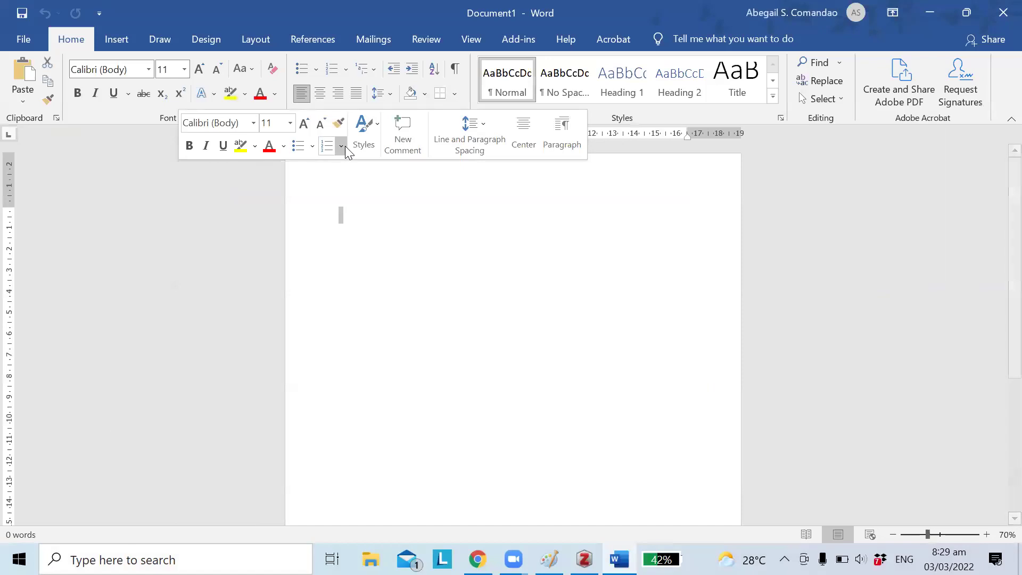
{"action": "key", "text": "ctrl+v"}
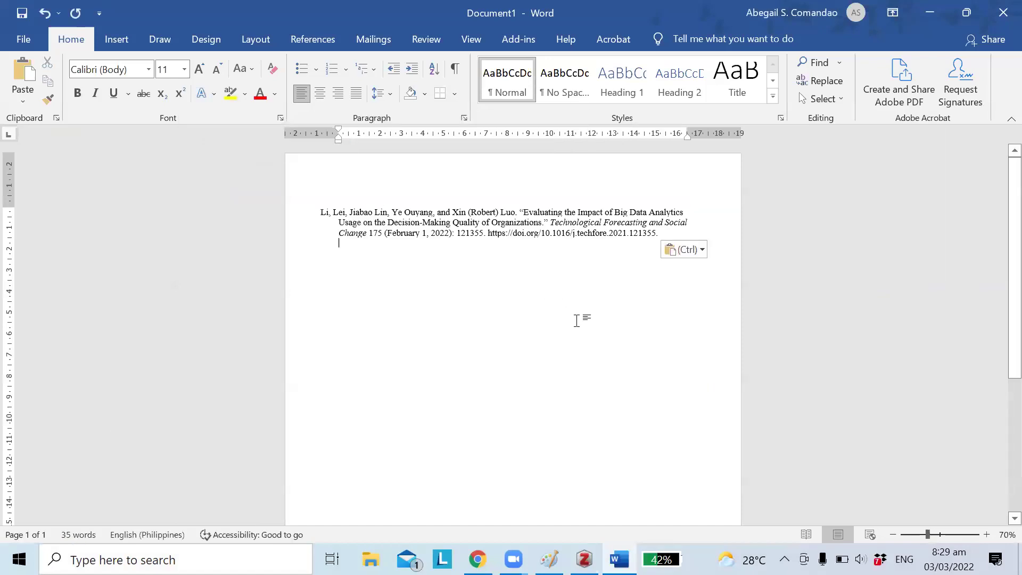
{"action": "key", "text": "Return"}
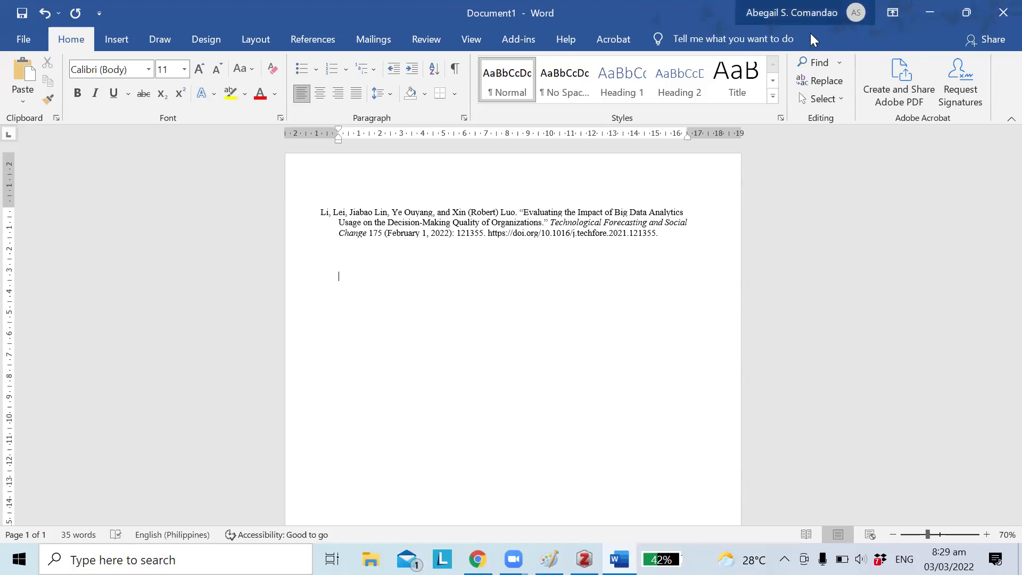
{"action": "key", "text": "alt+Tab"}
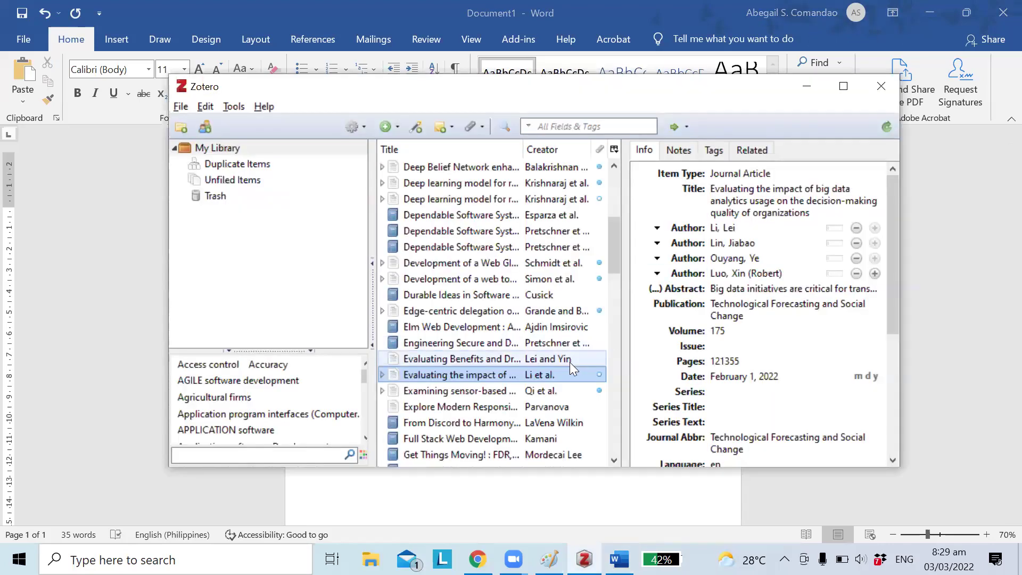
{"action": "key", "text": "alt+Tab"}
{"action": "key", "text": "alt+Tab"}
{"action": "key", "text": "alt+Tab"}
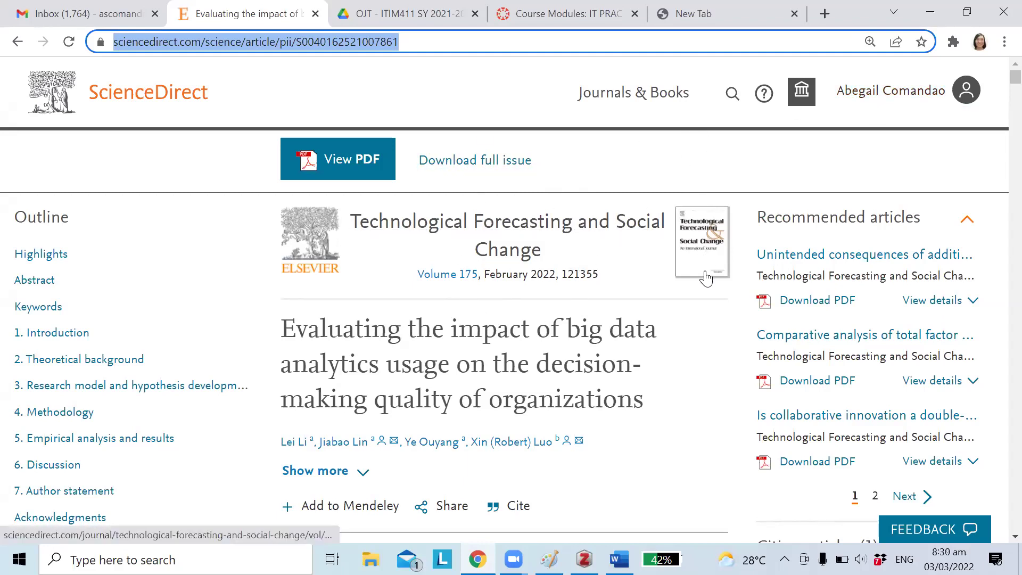
{"action": "key", "text": "alt+Tab"}
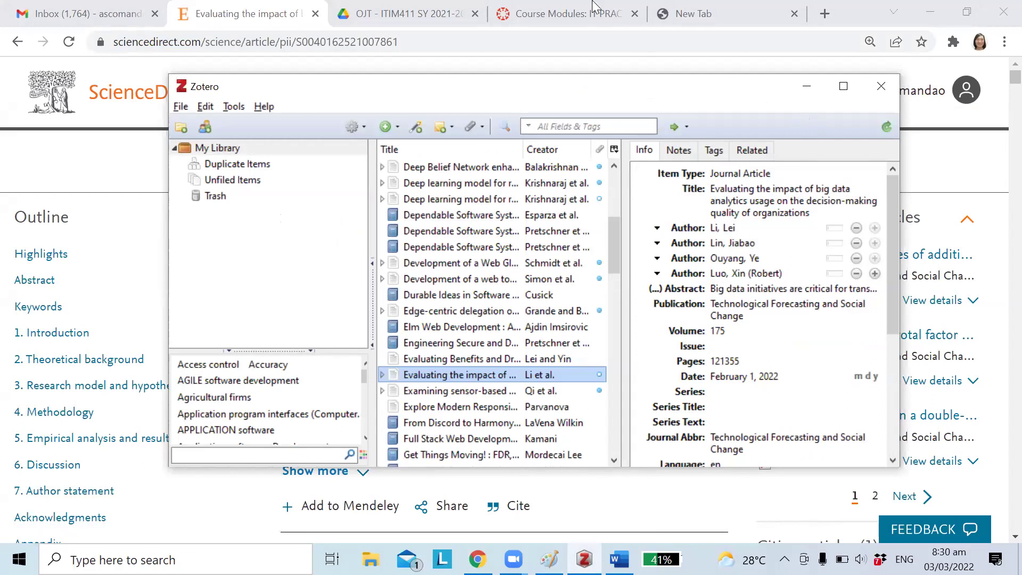
Step: Return to Chrome, search the web for "google scholar" in the empty tab, and open the Google Scholar site
{"action": "left_click", "coordinate": [393, 17]}
{"action": "left_click", "coordinate": [747, 14]}
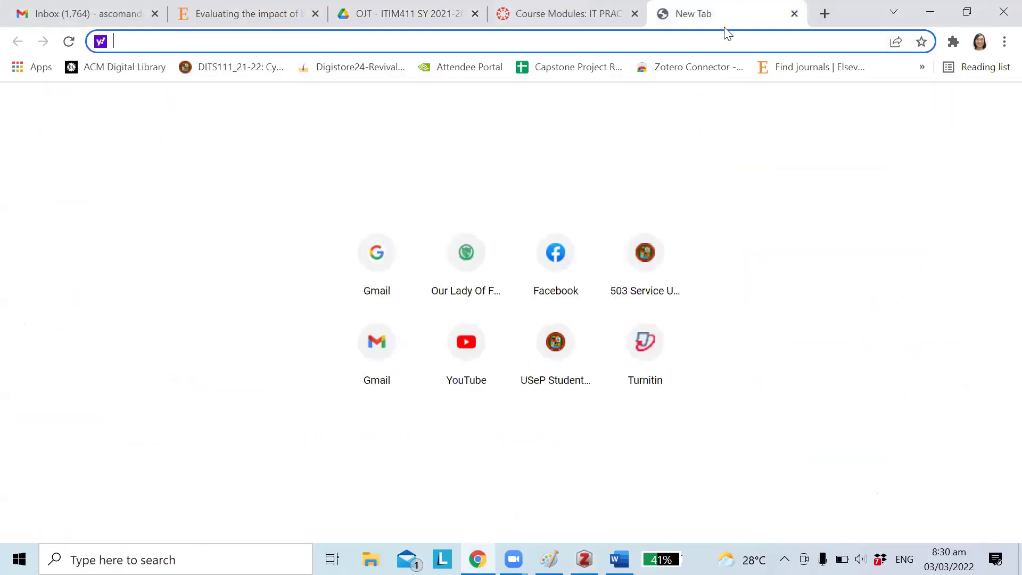
{"action": "type", "text": "google"}
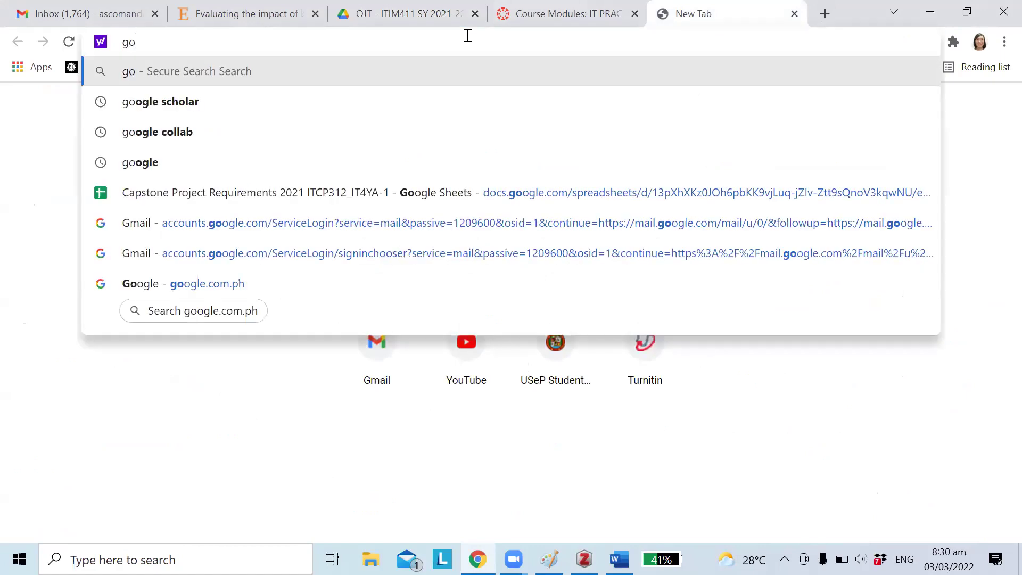
{"action": "key", "text": "Down"}
{"action": "key", "text": "Return"}
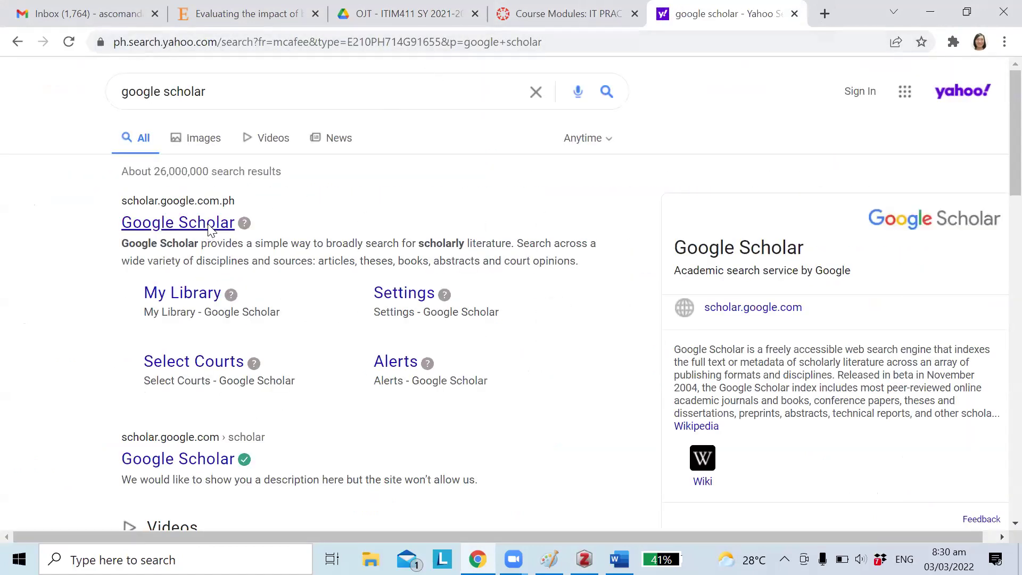
{"action": "left_click", "coordinate": [211, 230]}
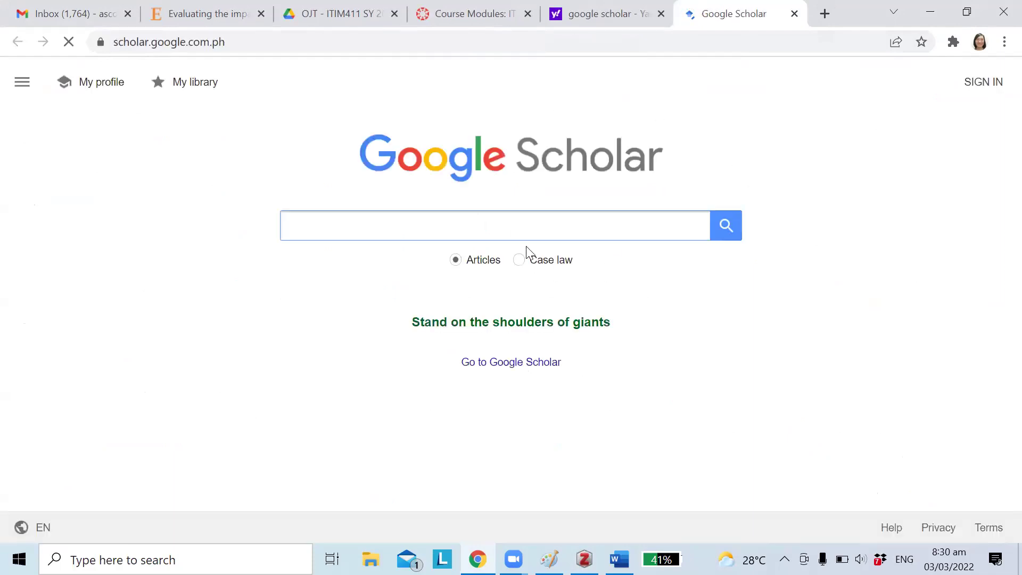
Step: Search Google Scholar for "data analytics"
{"action": "type", "text": "data "}
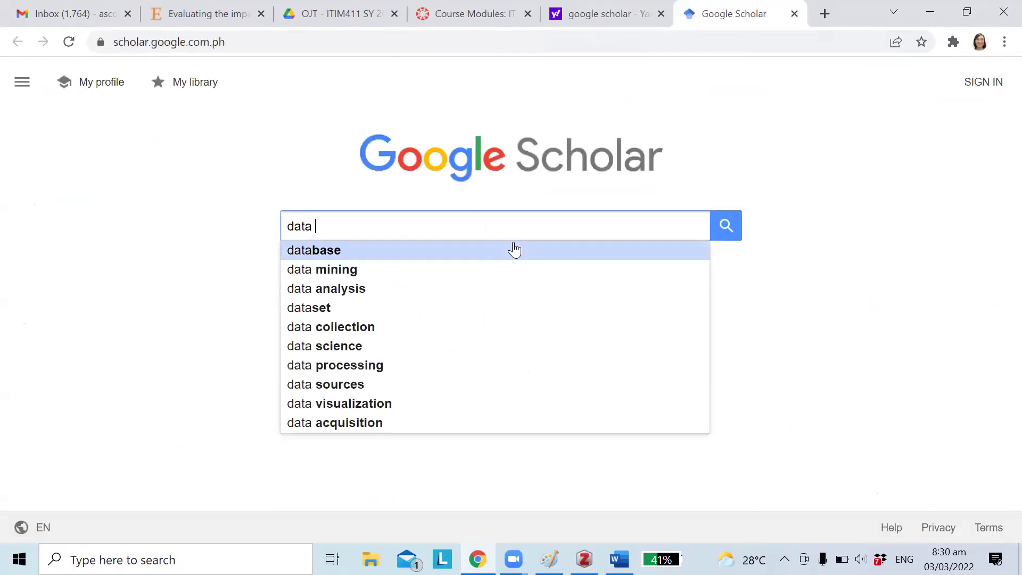
{"action": "type", "text": "analy"}
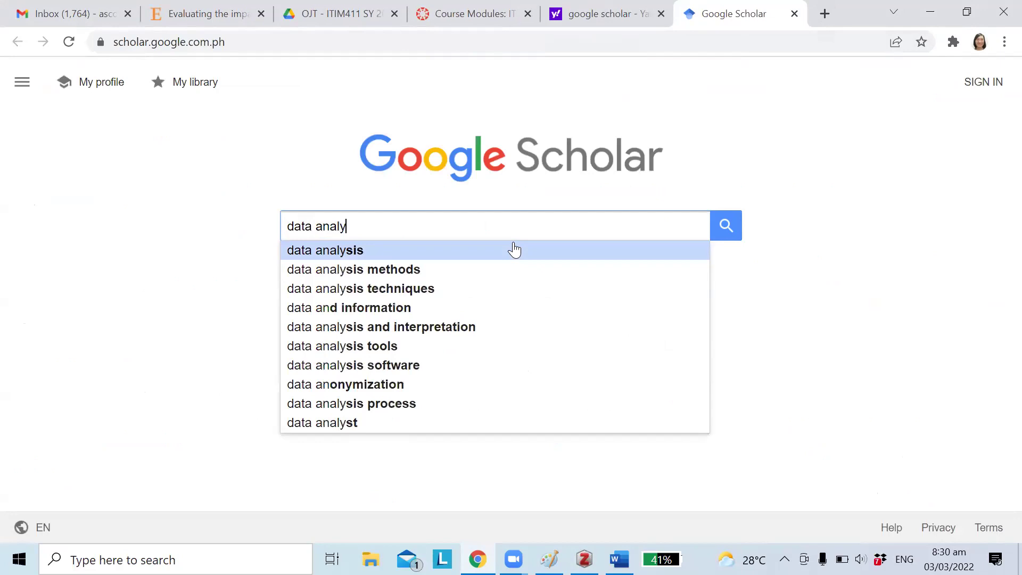
{"action": "type", "text": "tics"}
{"action": "key", "text": "Return"}
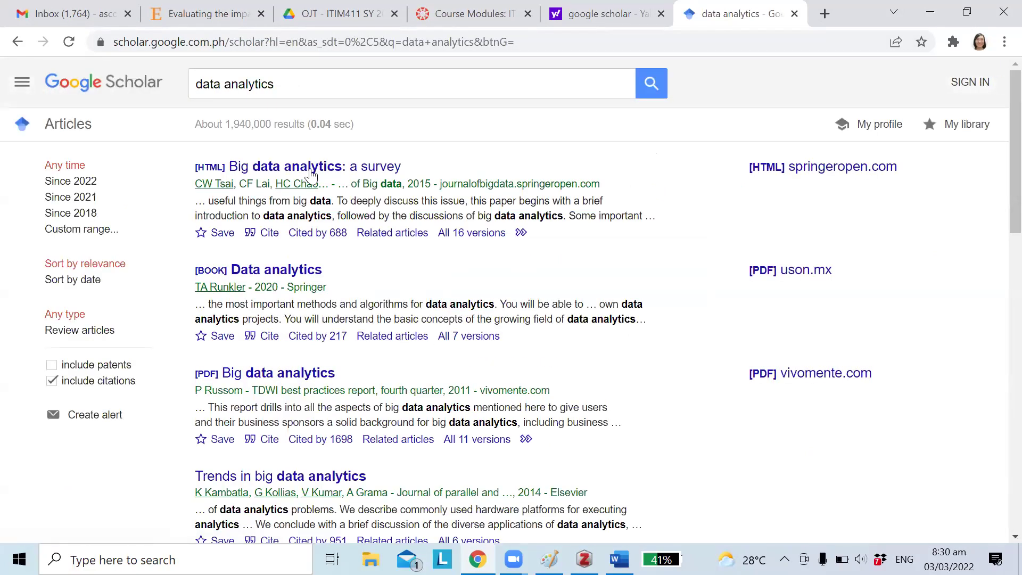
Step: Open the article "Big data analytics: a survey" from the Google Scholar results and accept all cookies
{"action": "left_click", "coordinate": [305, 172]}
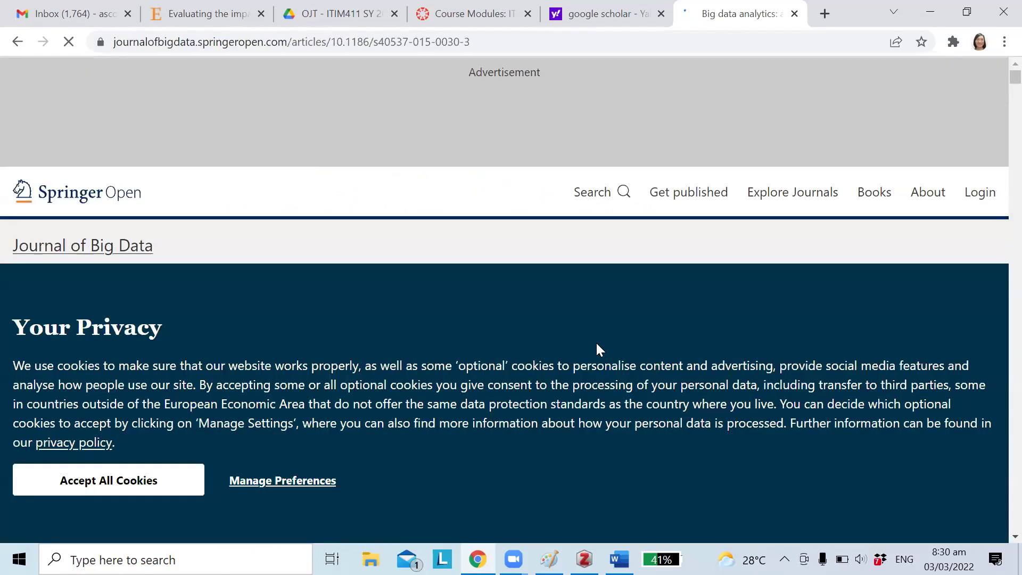
{"action": "scroll", "coordinate": [551, 349], "scroll_direction": "down", "scroll_amount": 5}
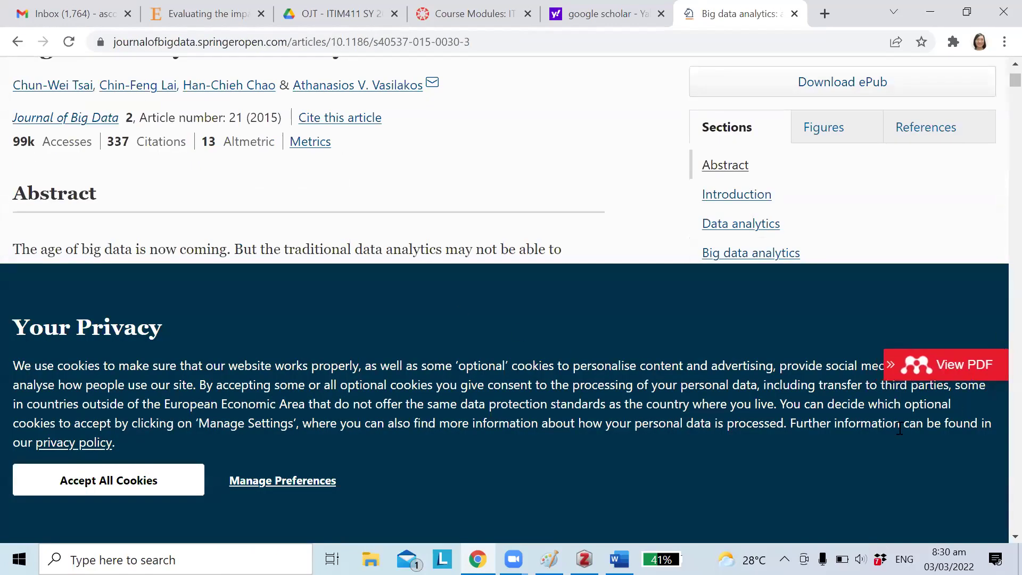
{"action": "left_click", "coordinate": [73, 489]}
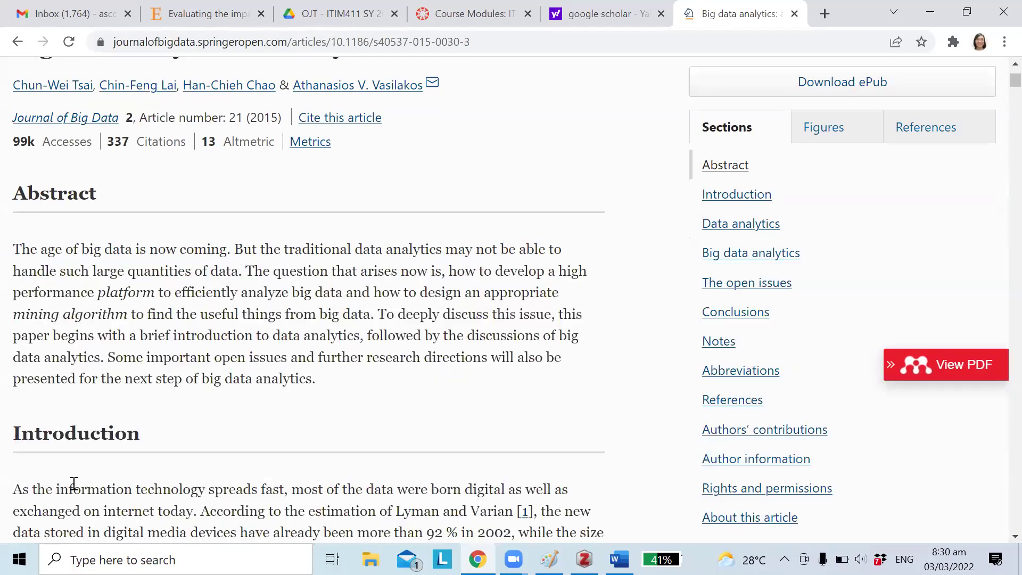
Step: Save the article "Big data analytics: a survey" to the Zotero library with Zotero Connector
{"action": "scroll", "coordinate": [475, 294], "scroll_direction": "up", "scroll_amount": 1}
{"action": "scroll", "coordinate": [476, 294], "scroll_direction": "up", "scroll_amount": 5}
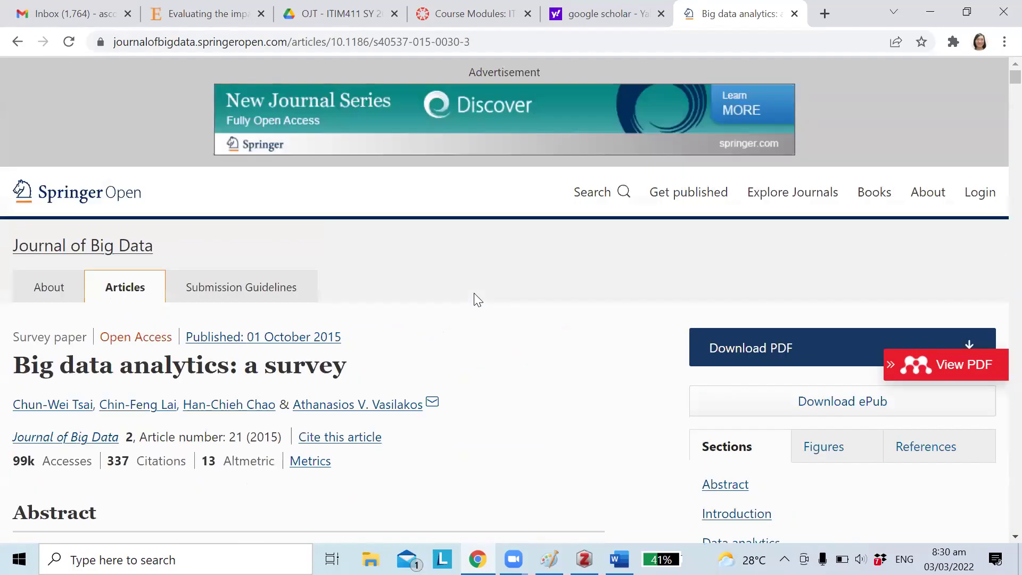
{"action": "scroll", "coordinate": [474, 300], "scroll_direction": "down", "scroll_amount": 3}
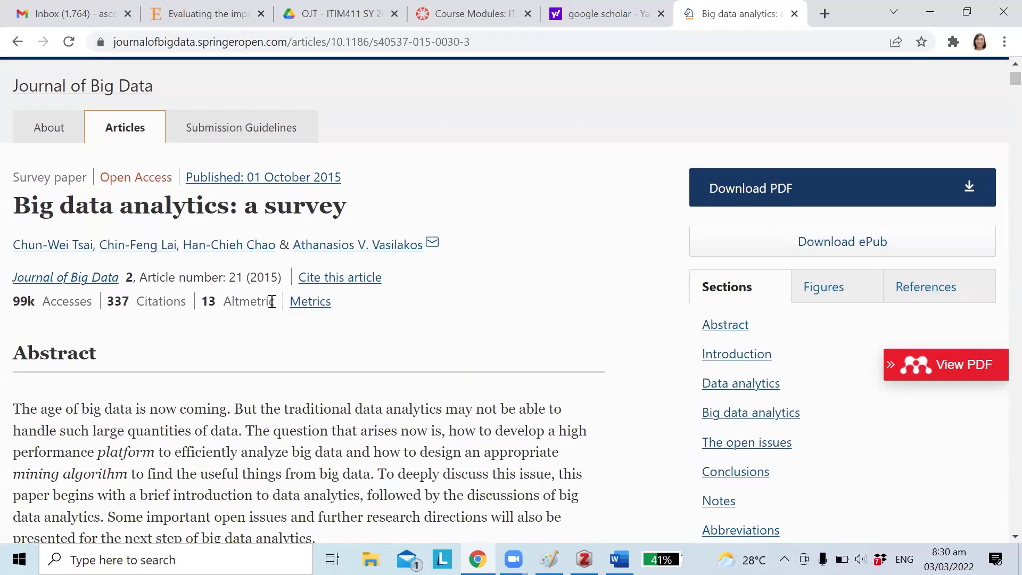
{"action": "scroll", "coordinate": [441, 279], "scroll_direction": "up", "scroll_amount": 1}
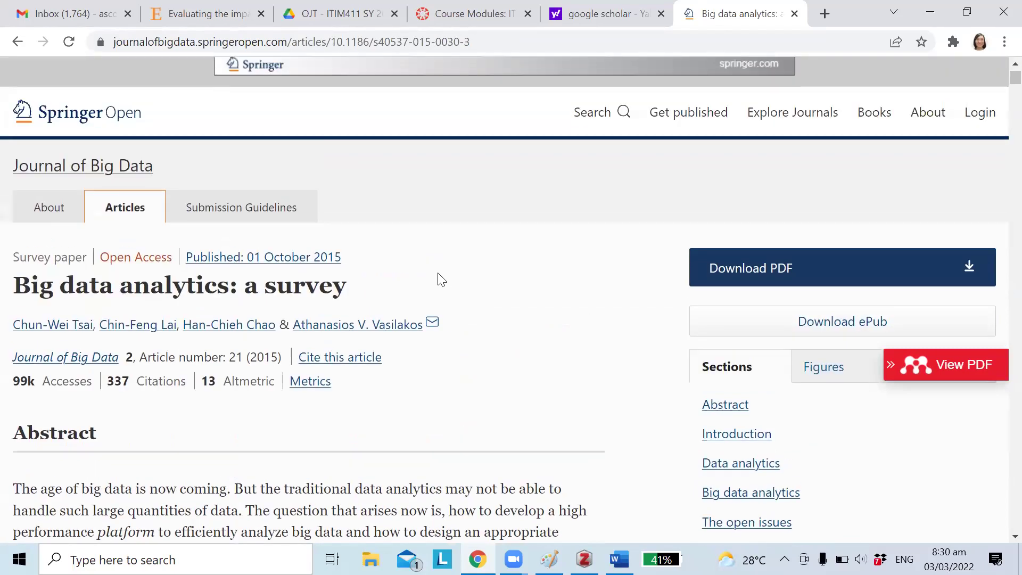
{"action": "scroll", "coordinate": [440, 279], "scroll_direction": "down", "scroll_amount": 8}
{"action": "scroll", "coordinate": [441, 279], "scroll_direction": "up", "scroll_amount": 2}
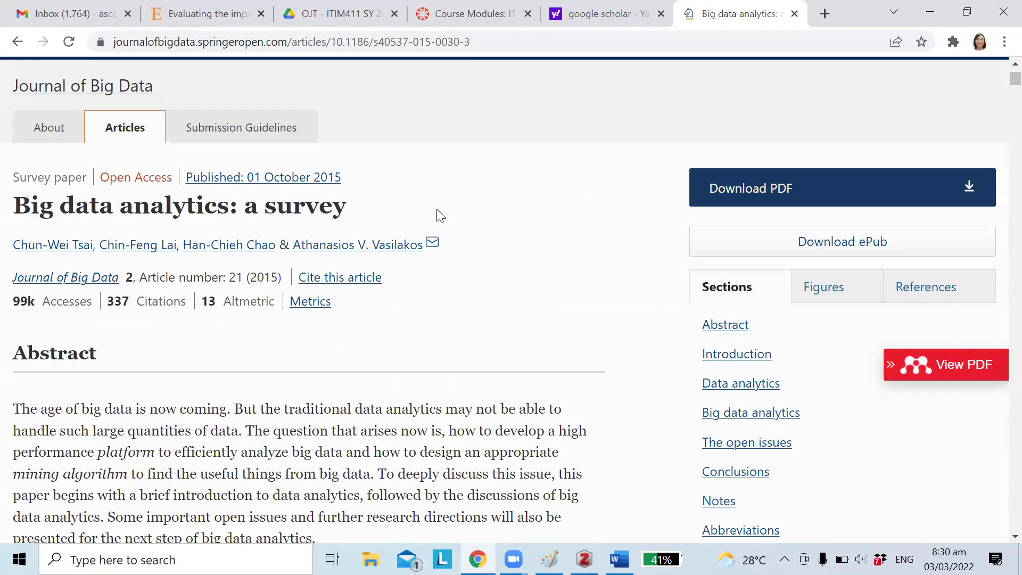
{"action": "scroll", "coordinate": [439, 215], "scroll_direction": "up", "scroll_amount": 3}
{"action": "left_click", "coordinate": [948, 45]}
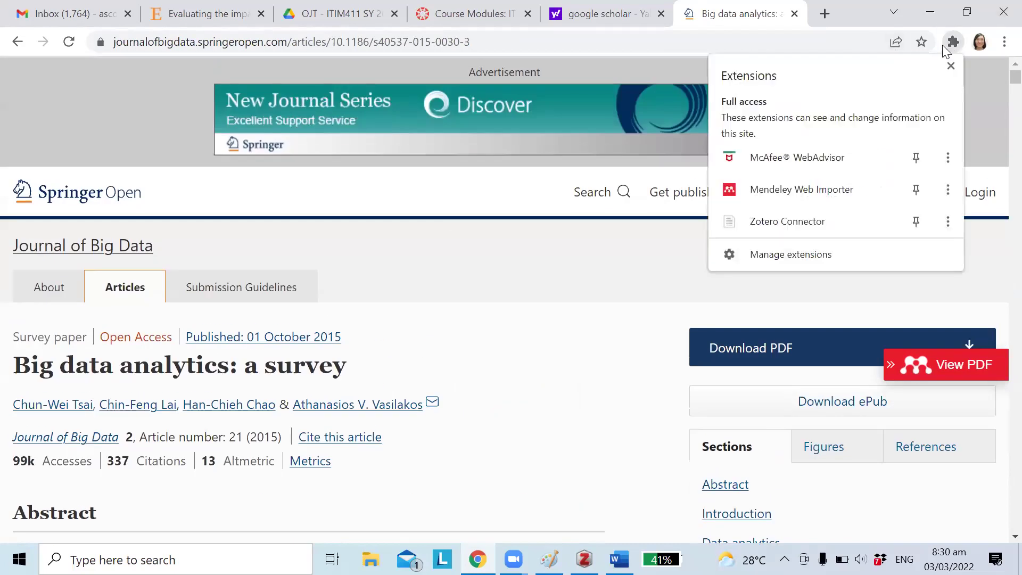
{"action": "left_click", "coordinate": [789, 222]}
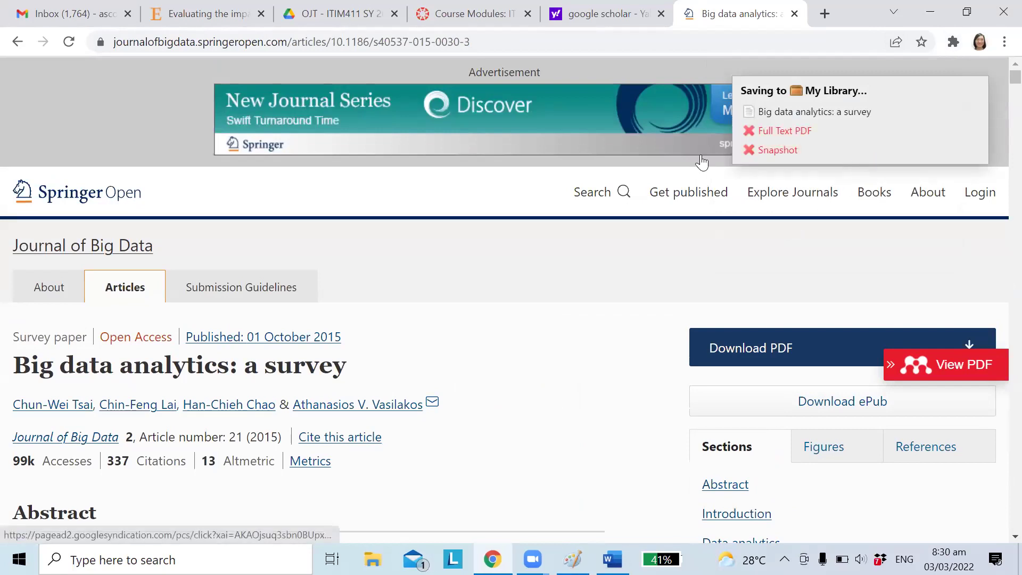
{"action": "key", "text": "alt+Tab"}
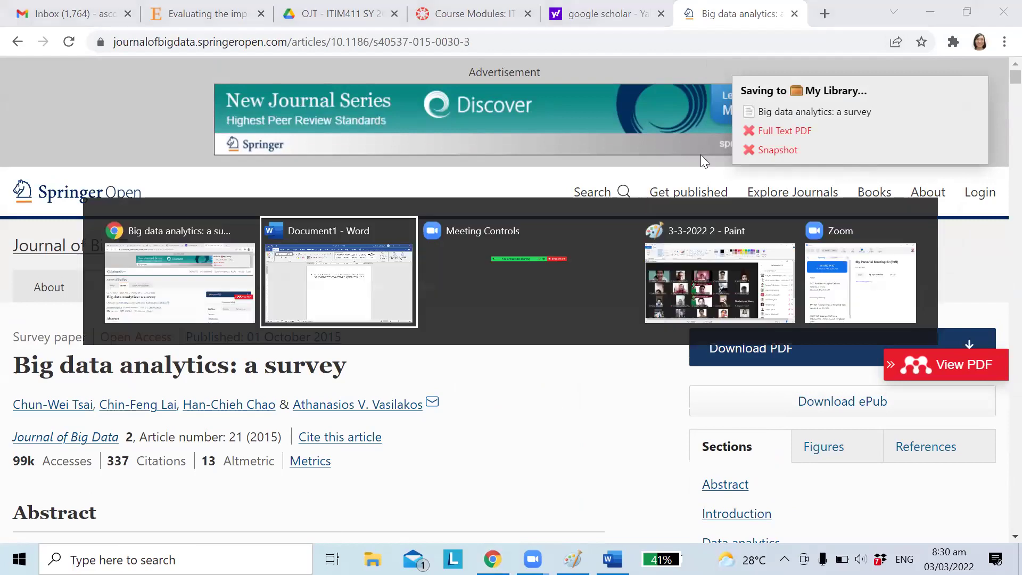
{"action": "key", "text": "alt+Tab"}
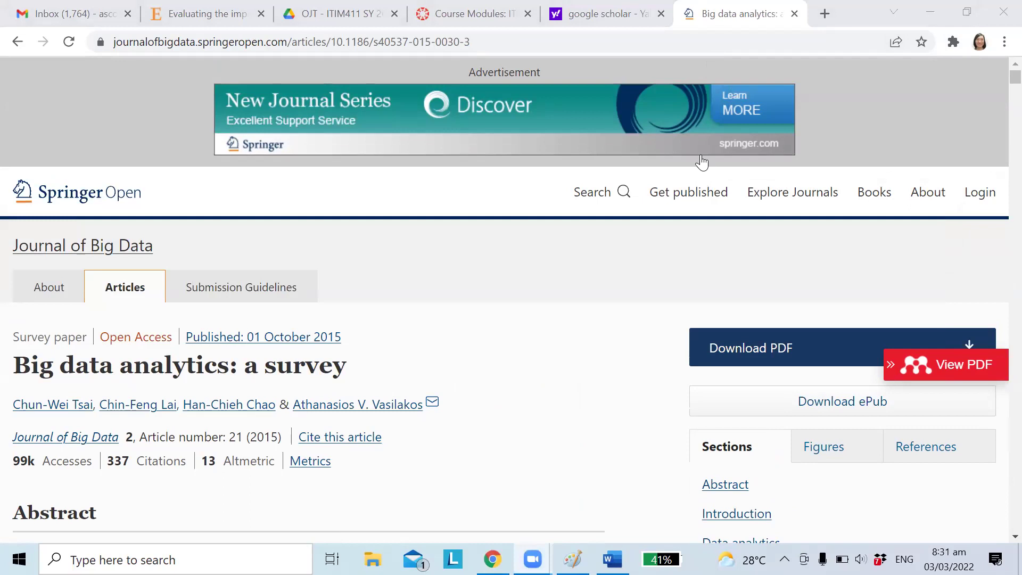
{"action": "key", "text": "super"}
{"action": "type", "text": "zoterp"}
{"action": "key", "text": "Return"}
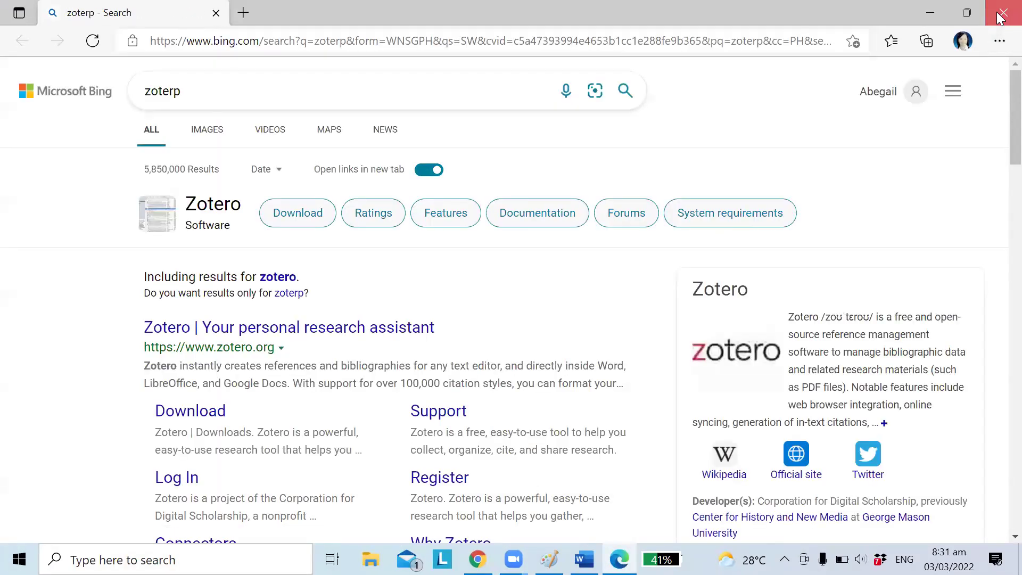
{"action": "key", "text": "alt+F4"}
Step: Search Windows for "zoter" and launch Zotero Standalone
{"action": "key", "text": "super"}
{"action": "type", "text": "z"}
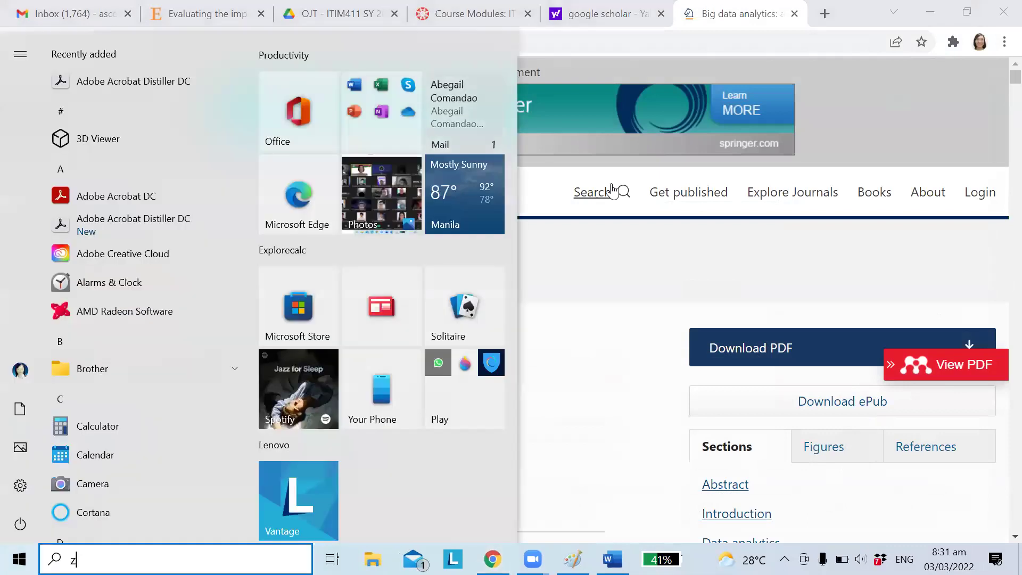
{"action": "type", "text": "oter"}
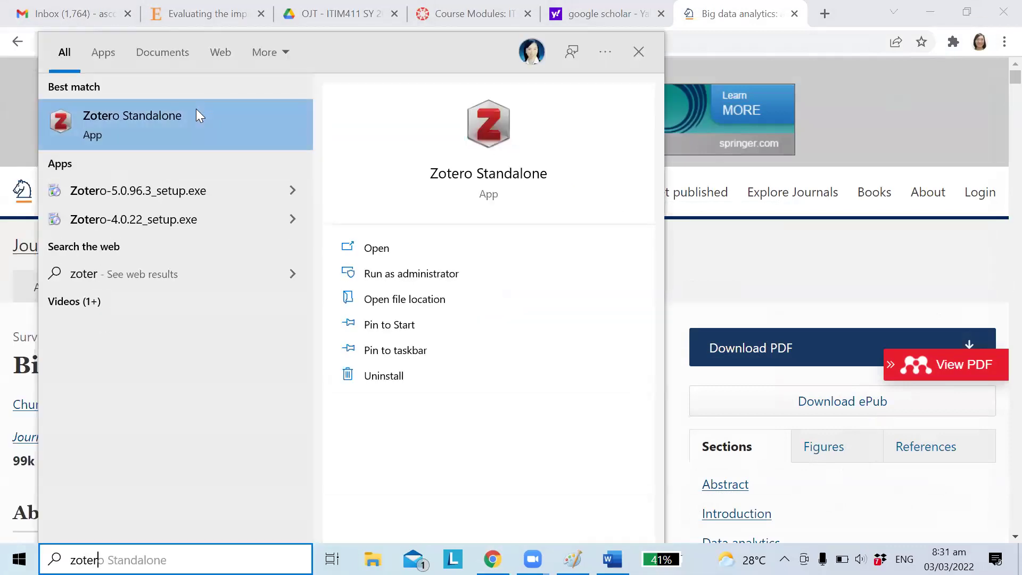
{"action": "left_click", "coordinate": [189, 116]}
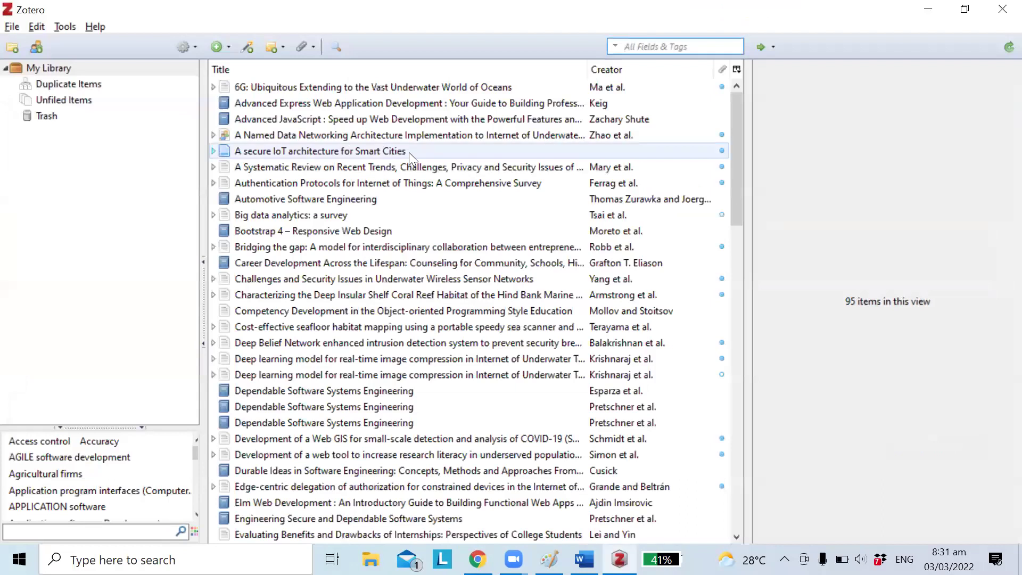
Step: Return to Chrome, try to save the article with Zotero Connector again, and check the library in Zotero
{"action": "key", "text": "alt+Tab"}
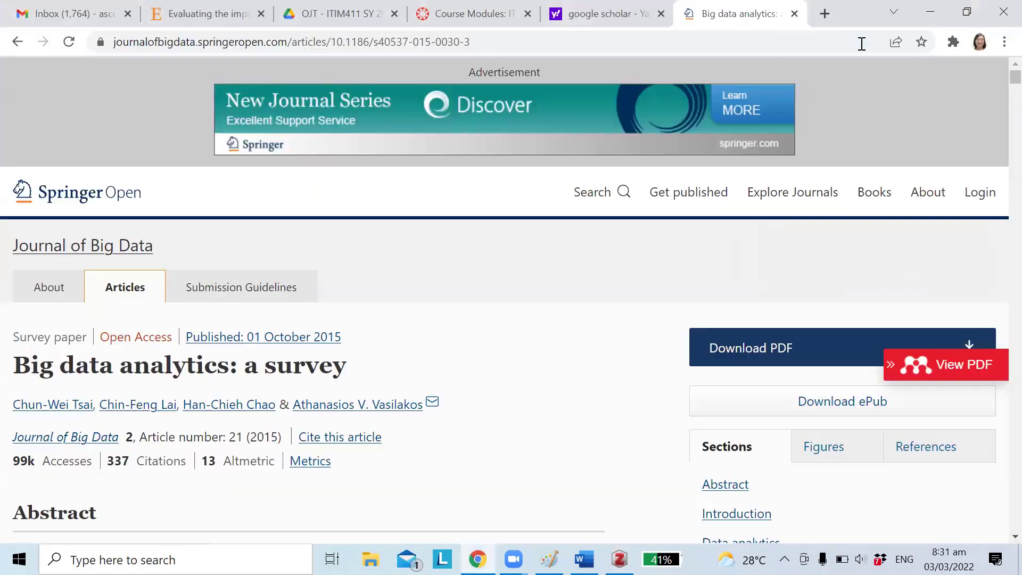
{"action": "left_click", "coordinate": [953, 42]}
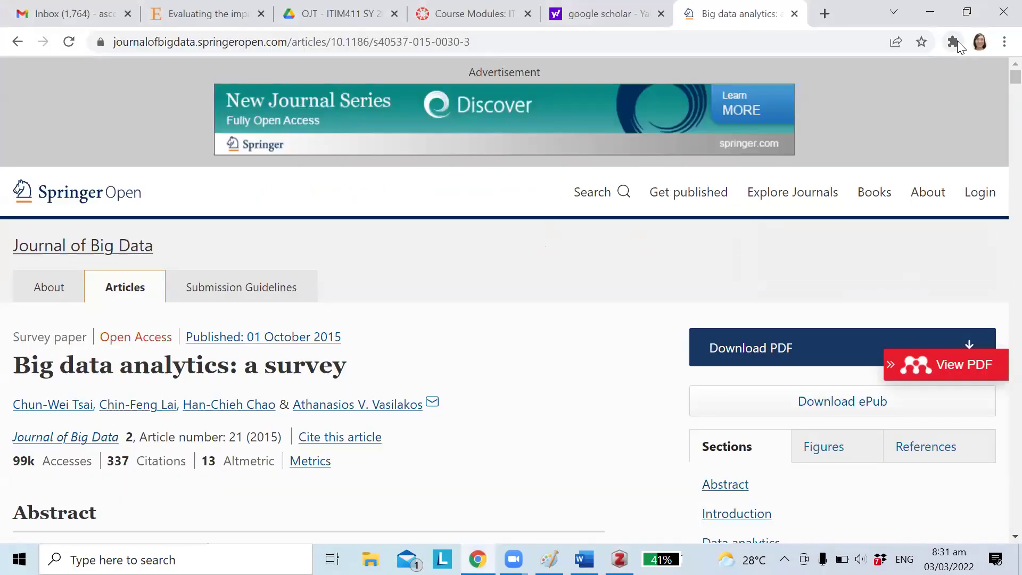
{"action": "left_click", "coordinate": [783, 221]}
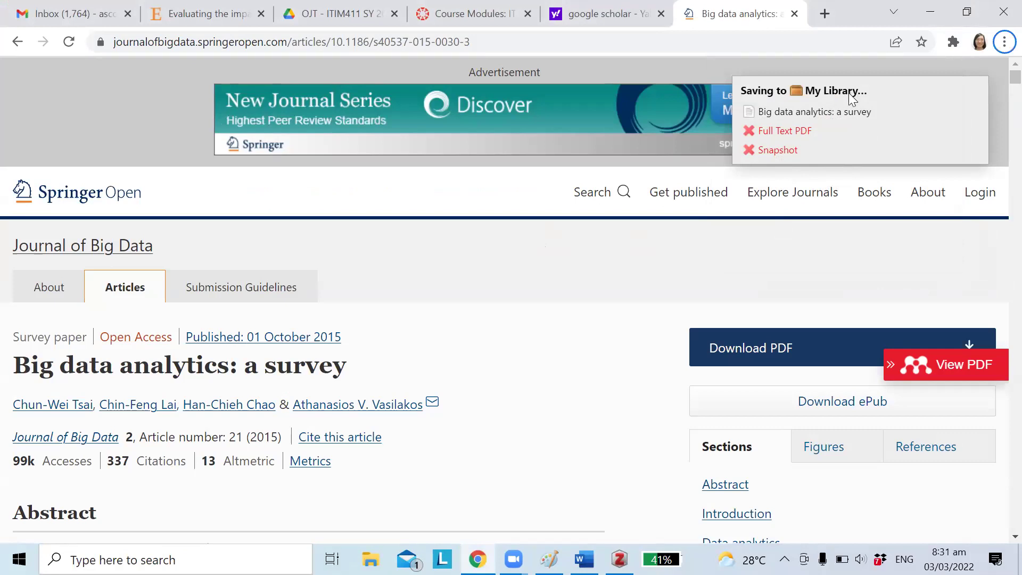
{"action": "key", "text": "alt+Tab"}
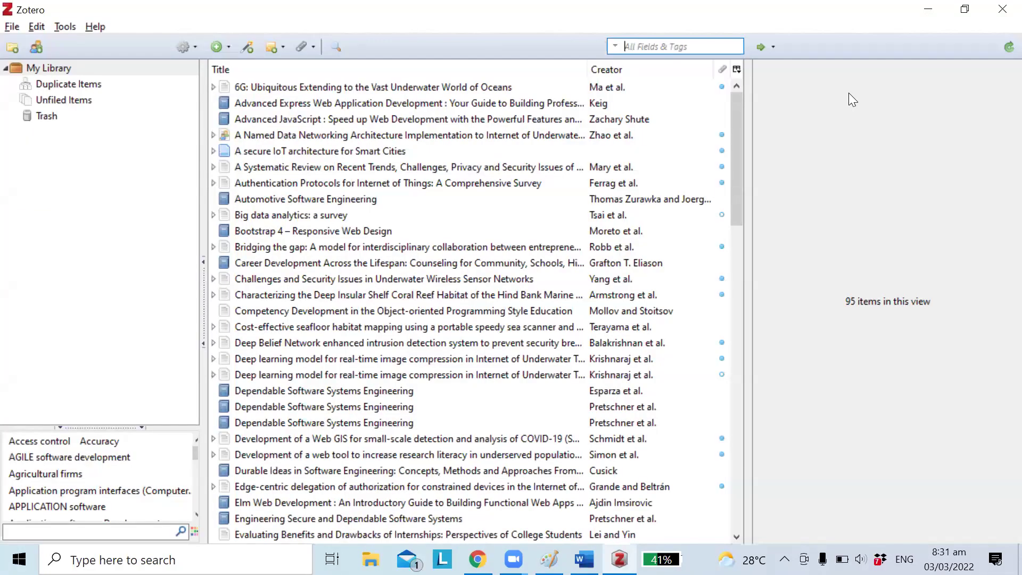
Step: Return to Chrome, go to the article's "Cite this article" section, and highlight the citation text to examine it
{"action": "key", "text": "alt+Tab"}
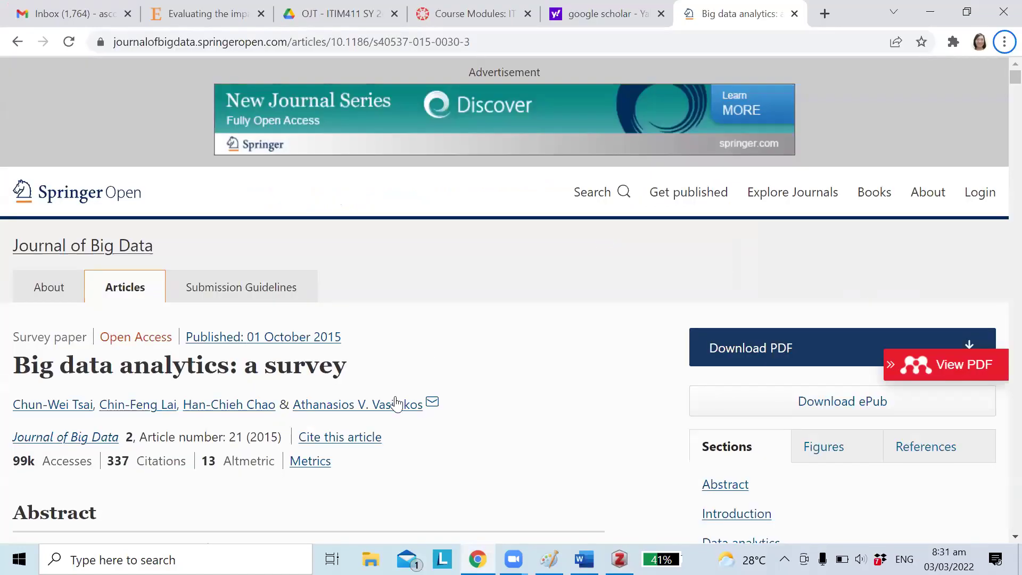
{"action": "scroll", "coordinate": [449, 358], "scroll_direction": "down", "scroll_amount": 1}
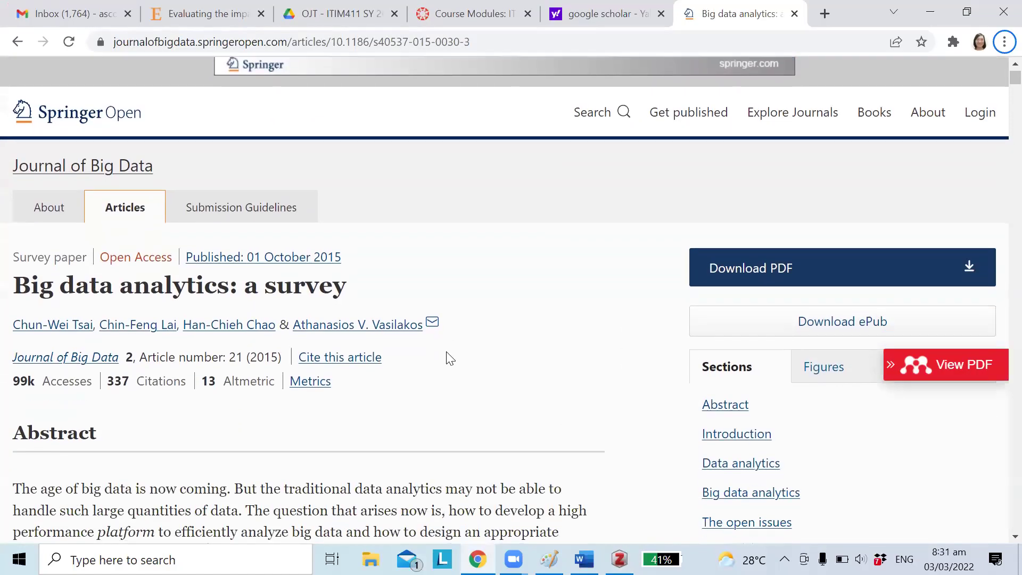
{"action": "scroll", "coordinate": [449, 359], "scroll_direction": "down", "scroll_amount": 3}
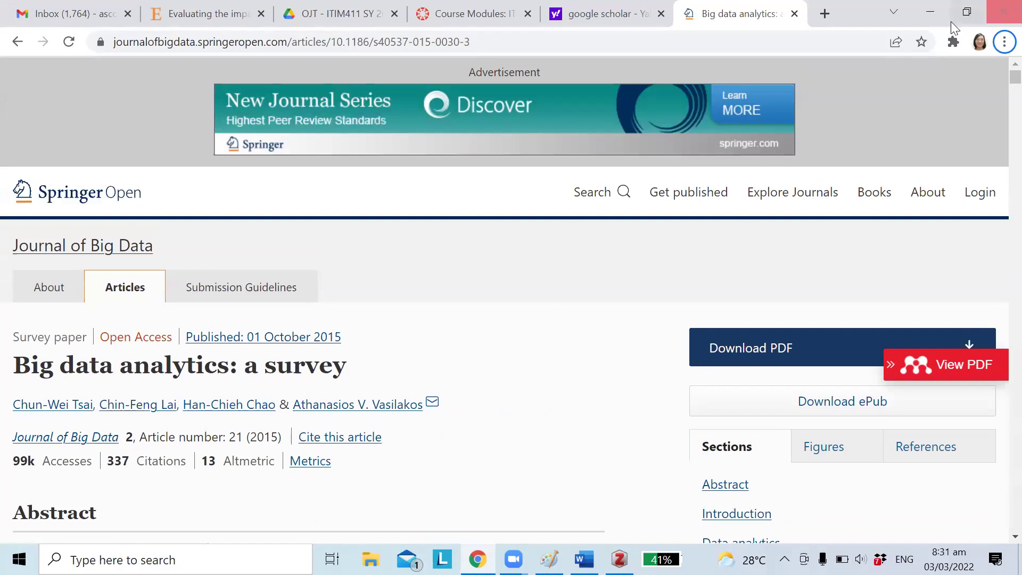
{"action": "scroll", "coordinate": [308, 293], "scroll_direction": "down", "scroll_amount": 3}
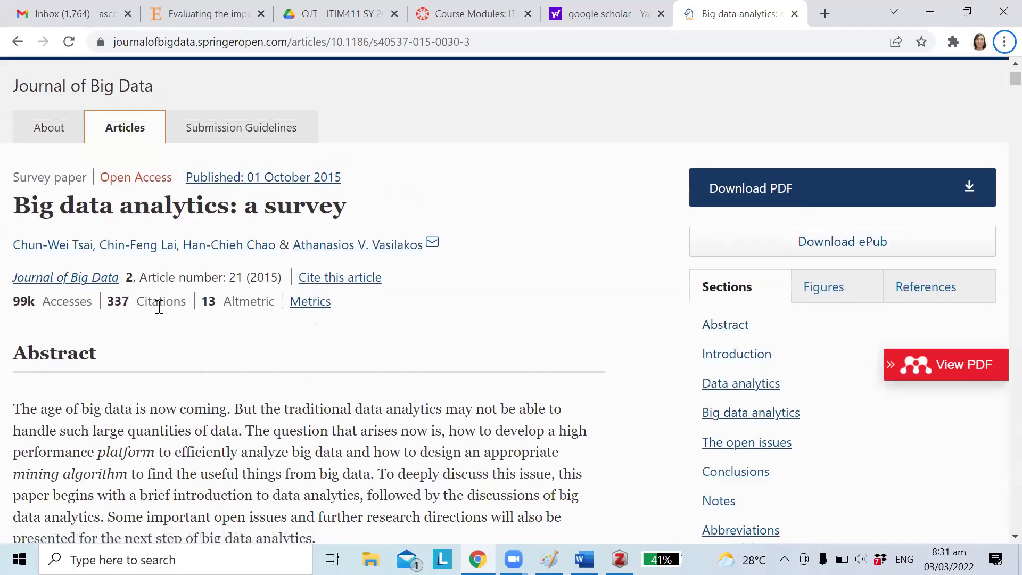
{"action": "left_click", "coordinate": [340, 278]}
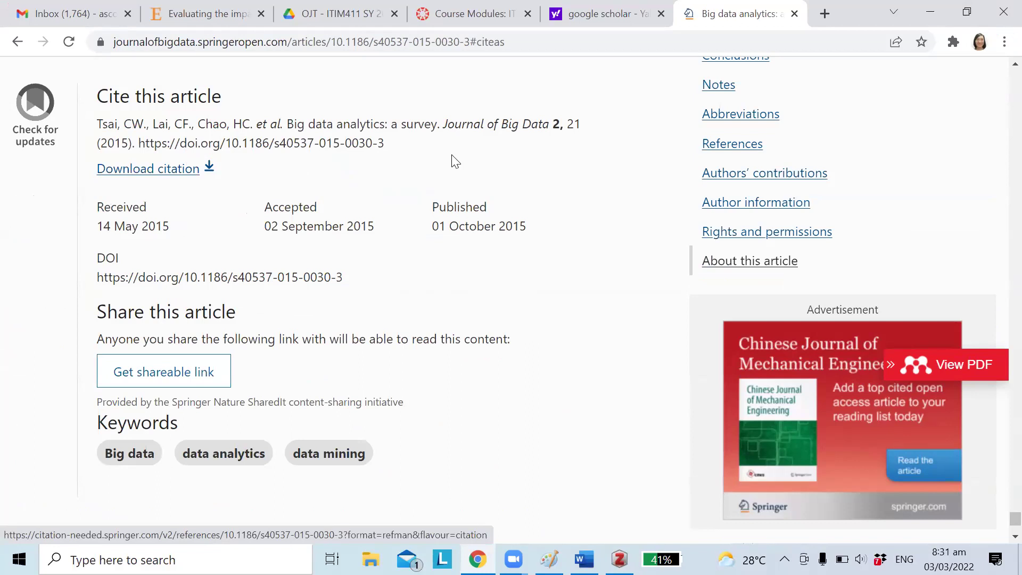
{"action": "left_click_drag", "start_coordinate": [385, 143], "coordinate": [91, 128]}
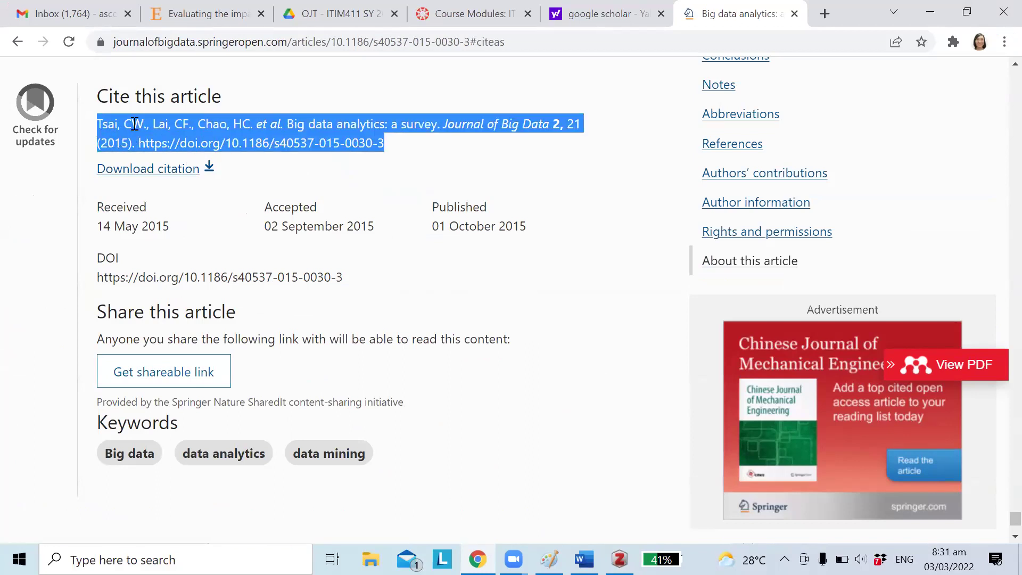
Step: Switch to Zotero and view the details of the item "Big data analytics: a survey"
{"action": "key", "text": "alt+Tab"}
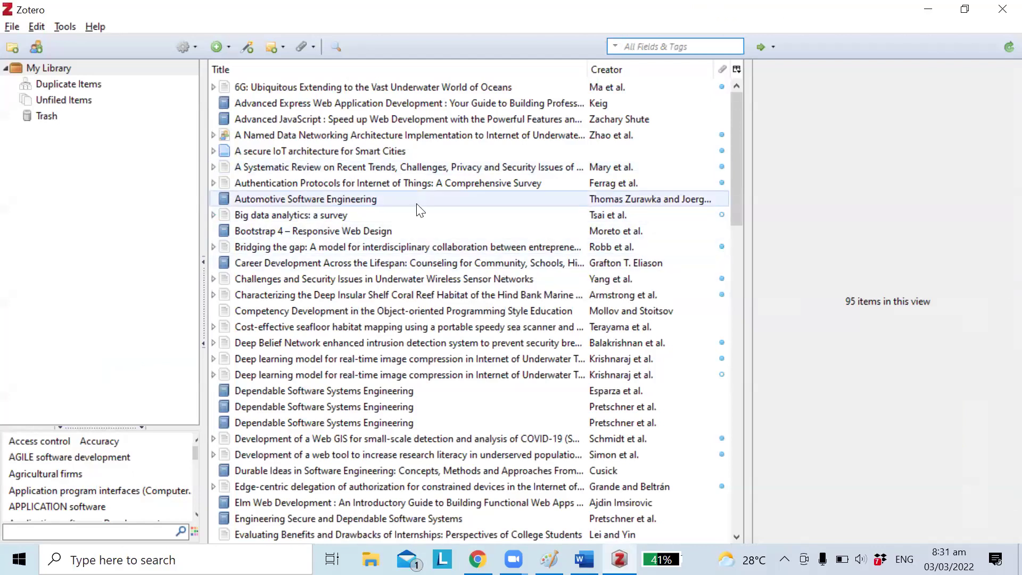
{"action": "left_click", "coordinate": [354, 214]}
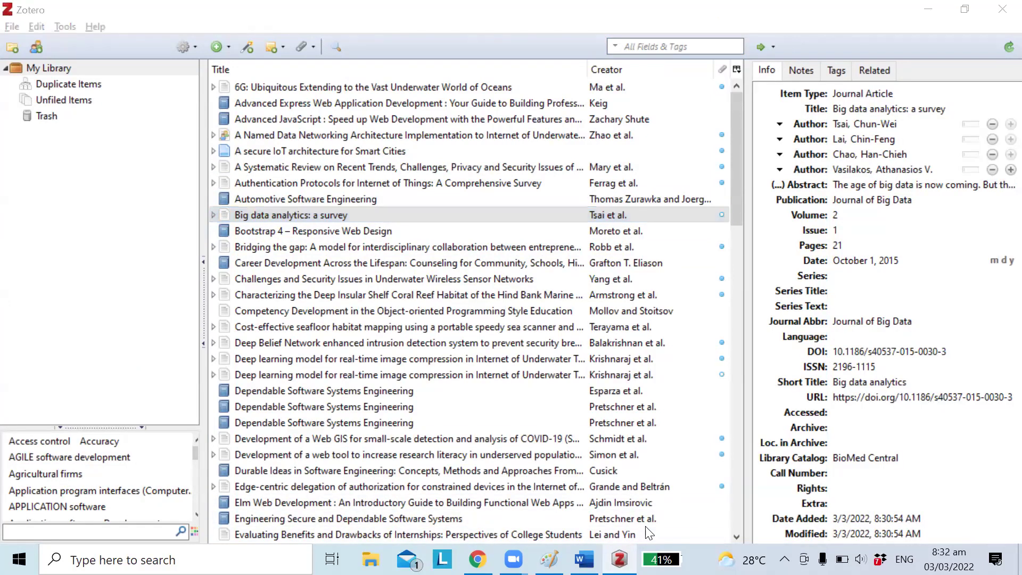
{"action": "left_click_drag", "start_coordinate": [360, 178], "coordinate": [197, 233]}
{"action": "left_click_drag", "start_coordinate": [390, 234], "coordinate": [315, 180]}
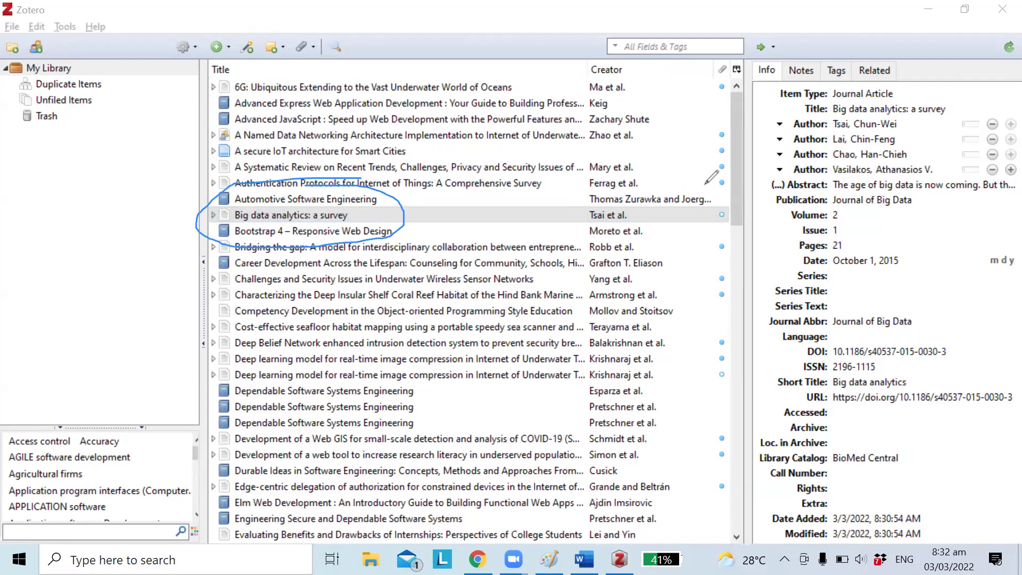
{"action": "key", "text": "Escape"}
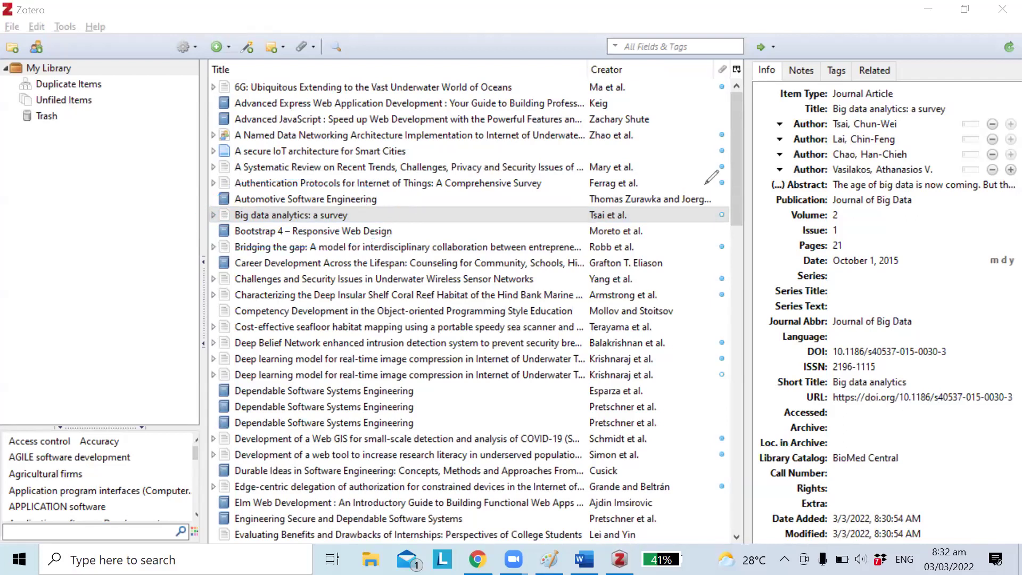
Step: Copy the bibliography entry of the item "Big data analytics: a survey"
{"action": "left_click", "coordinate": [281, 219]}
{"action": "left_click", "coordinate": [37, 26]}
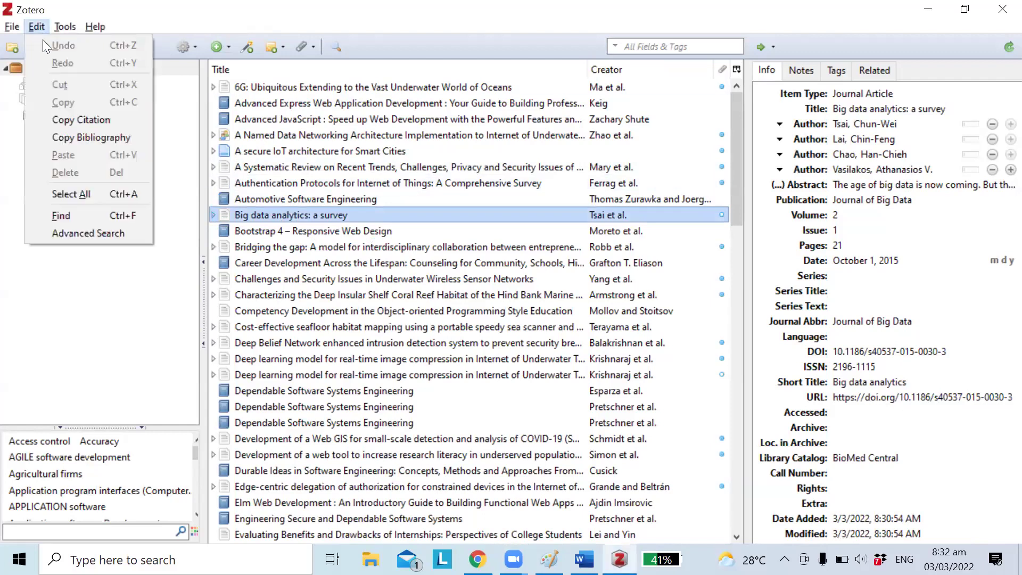
{"action": "key", "text": "Return"}
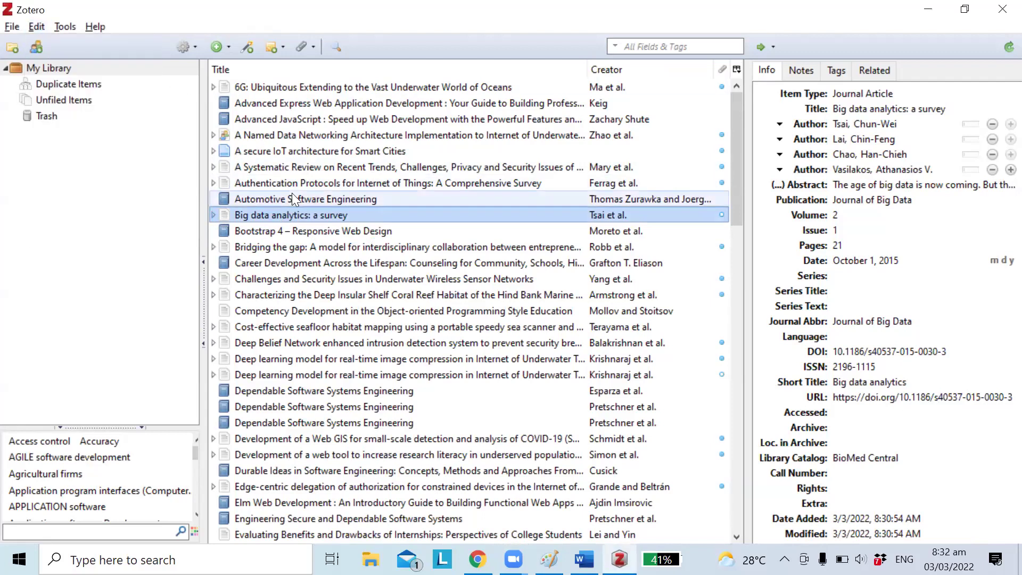
Step: Switch to Word and paste the copied bibliography entry below the first one
{"action": "key", "text": "alt+Tab"}
{"action": "key", "text": "Tab"}
{"action": "key", "text": "Tab"}
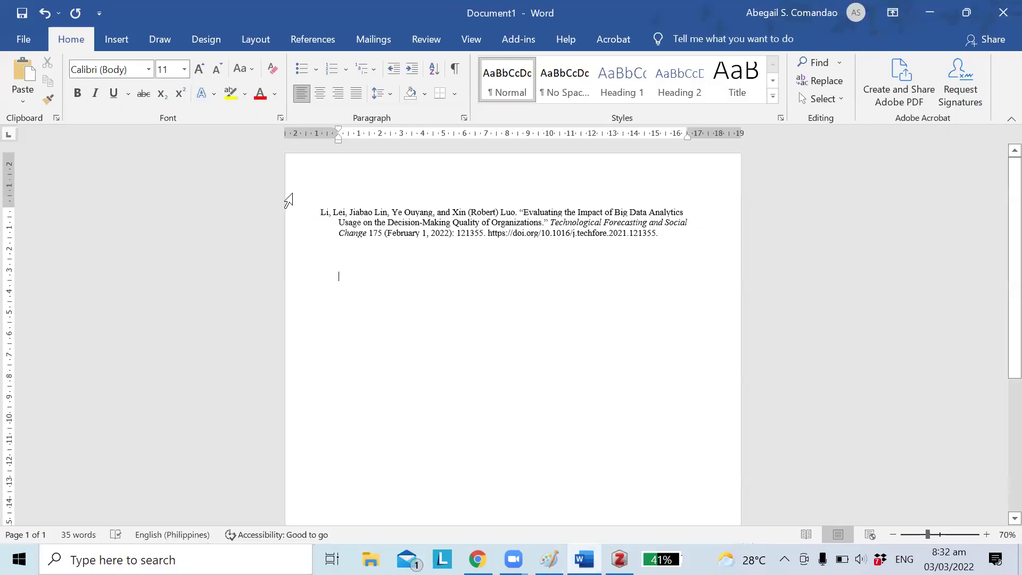
{"action": "key", "text": "ctrl+v"}
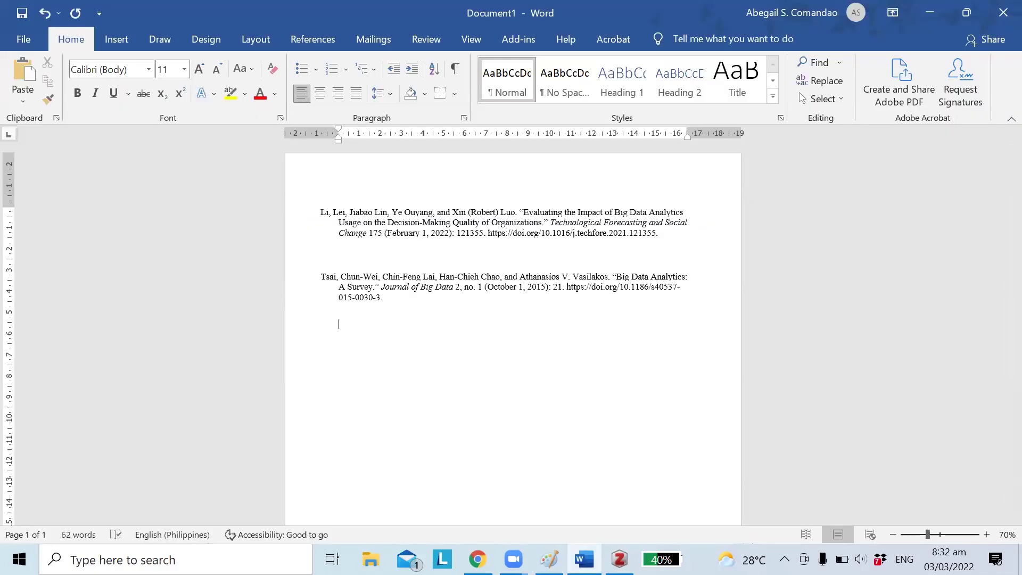
{"action": "key", "text": "alt+Tab"}
{"action": "key", "text": "Tab"}
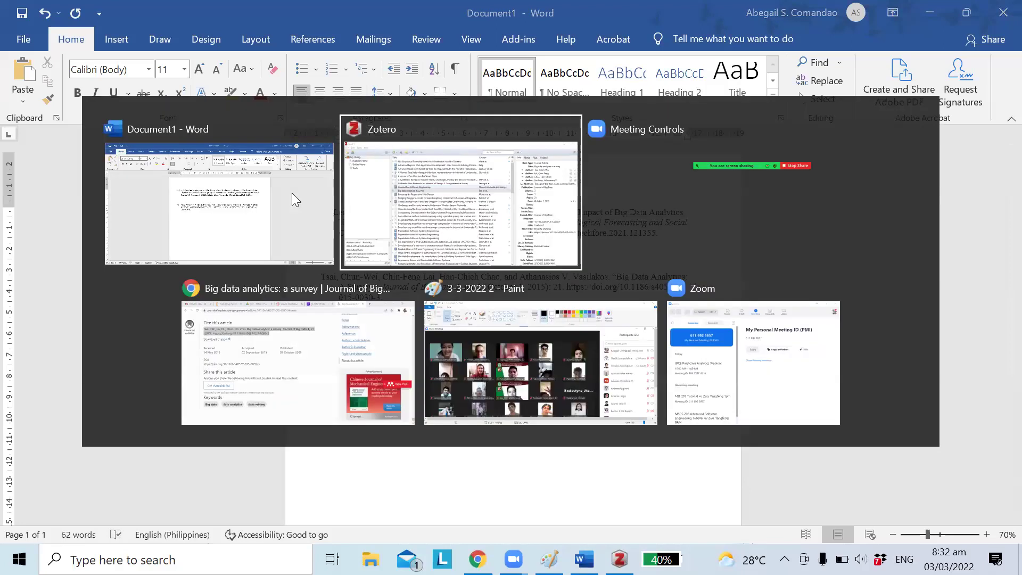
{"action": "key", "text": "alt+Tab"}
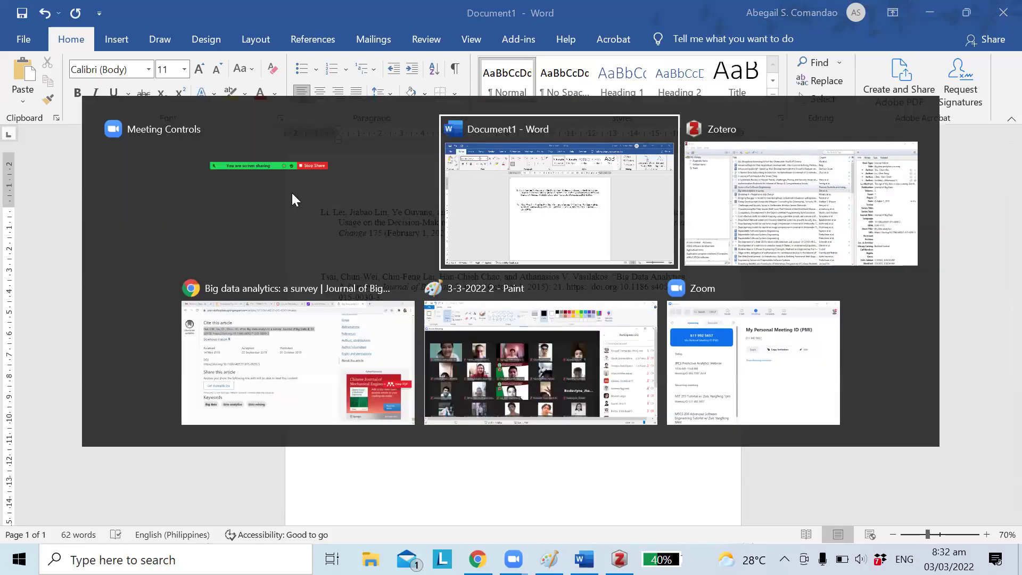
Step: Add the heading "References" on its own line above the first bibliography entry
{"action": "left_click", "coordinate": [324, 211]}
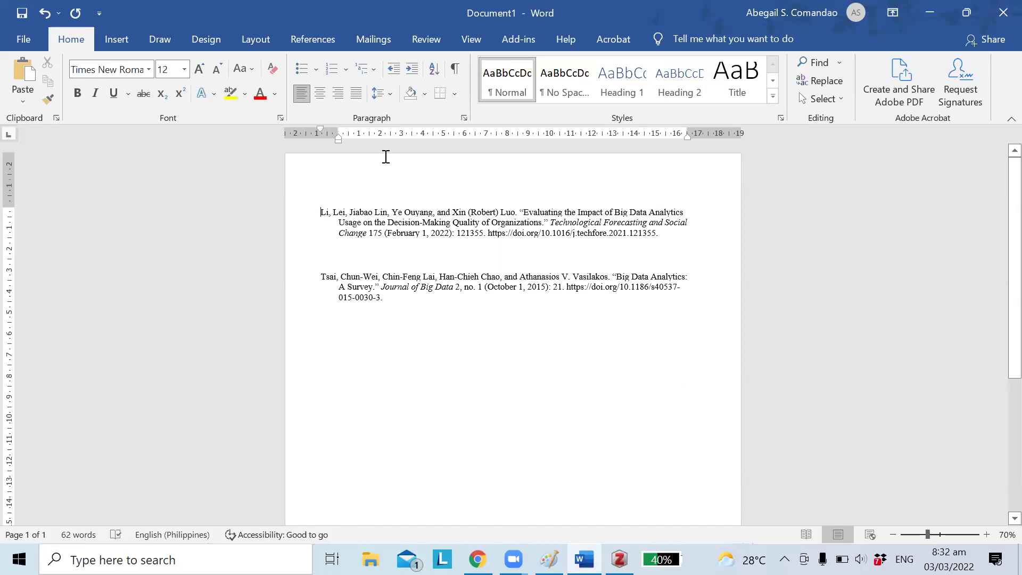
{"action": "key", "text": "Return"}
{"action": "key", "text": "Return"}
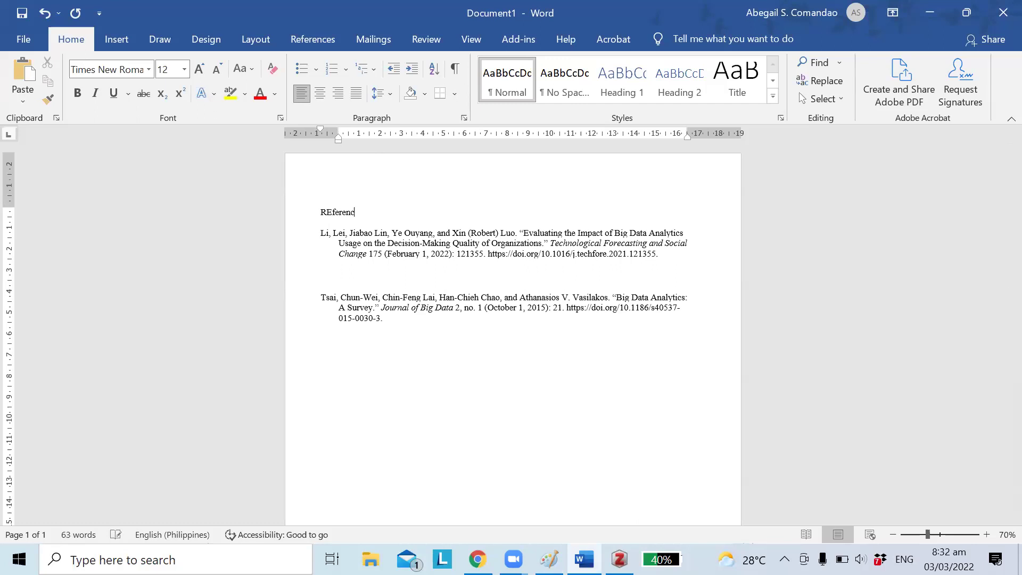
Step: Insert a block of about a dozen blank lines above the References heading
{"action": "key", "text": "Return"}
{"action": "key", "text": "Return"}
{"action": "key", "text": "Return"}
{"action": "key", "text": "Return"}
{"action": "key", "text": "Return"}
{"action": "key", "text": "Return"}
{"action": "key", "text": "Return"}
{"action": "key", "text": "Return"}
{"action": "key", "text": "Return"}
{"action": "key", "text": "Return"}
{"action": "key", "text": "Return"}
{"action": "key", "text": "Return"}
{"action": "key", "text": "Return"}
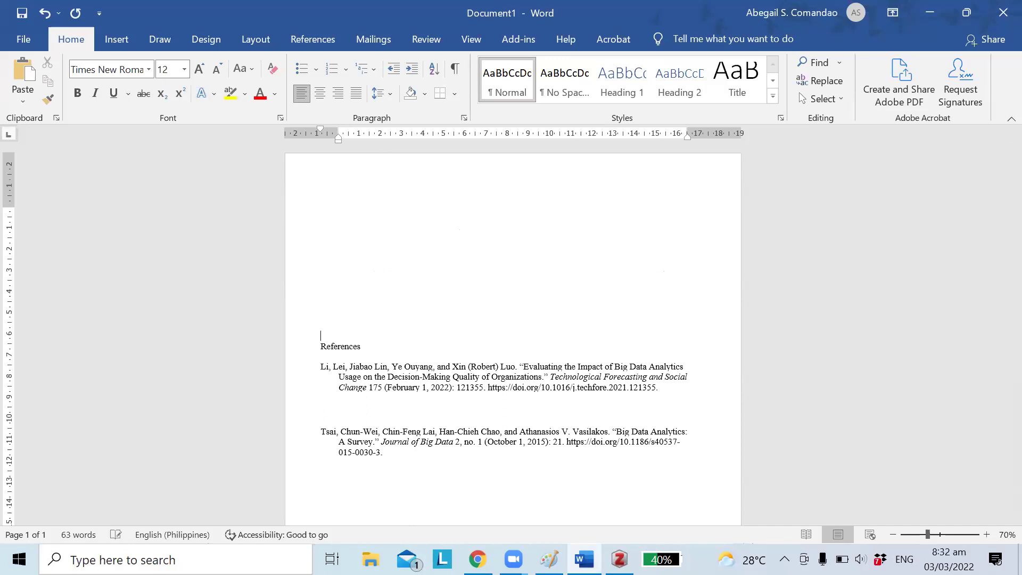
Step: Insert a table with five columns and one row in the blank space above the References heading
{"action": "left_click", "coordinate": [116, 39]}
{"action": "left_click", "coordinate": [118, 88]}
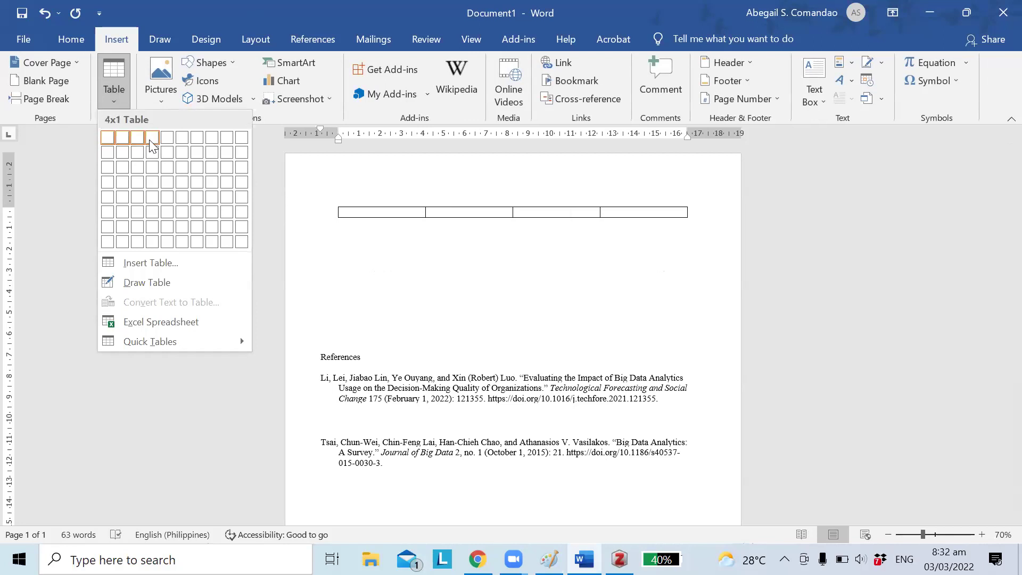
{"action": "left_click", "coordinate": [174, 144]}
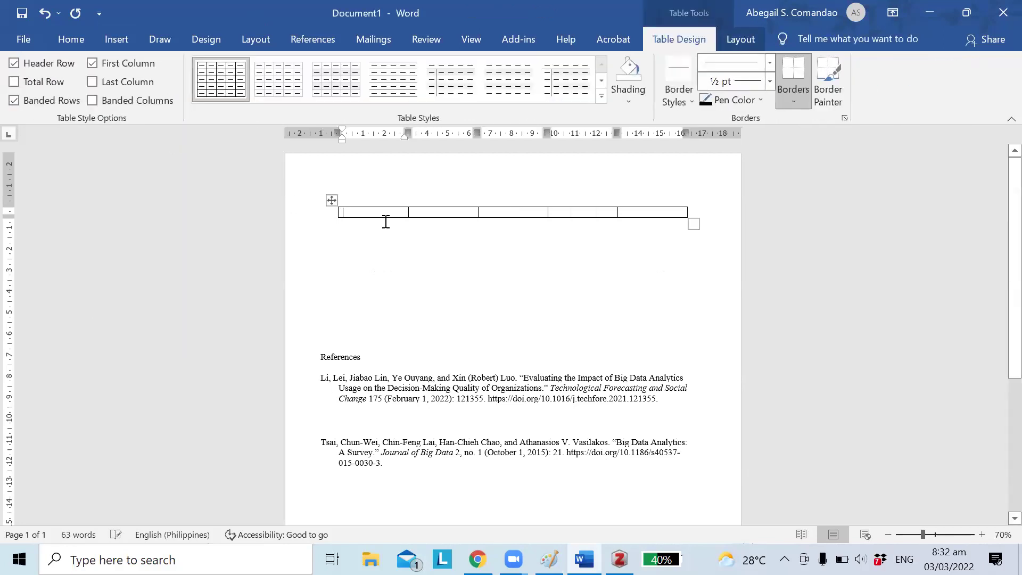
Step: Fill the table's header cells with "No.", "Author's Name", "Title", "Problem" and "Causes"
{"action": "type", "text": "No."}
{"action": "key", "text": "Tab"}
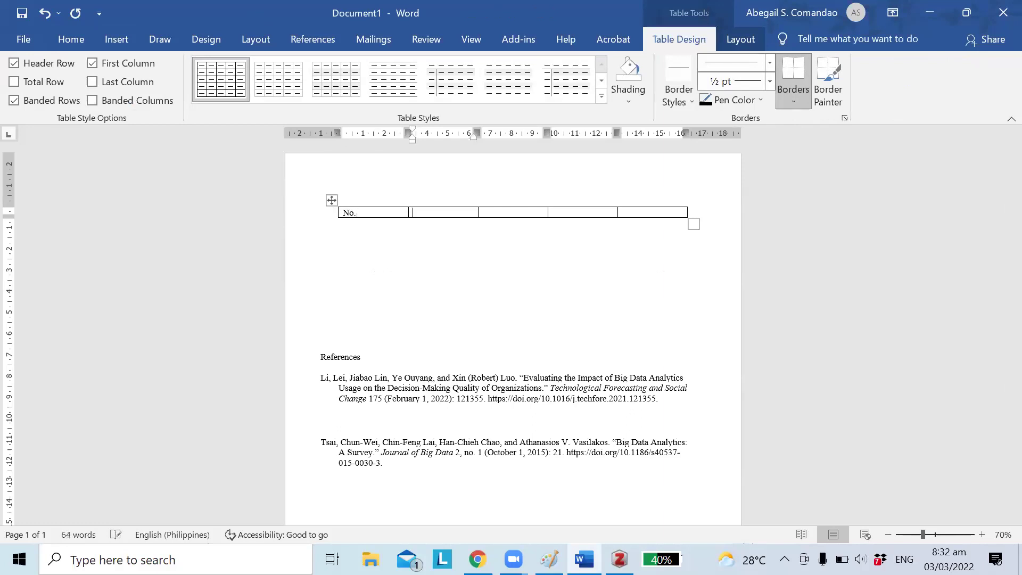
{"action": "type", "text": "Author's Name"}
{"action": "key", "text": "Tab"}
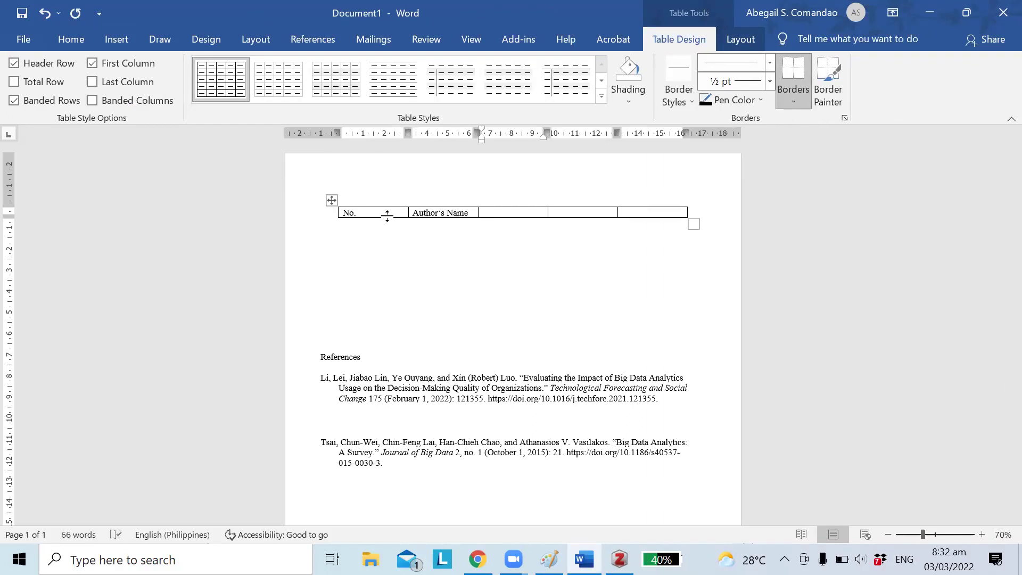
{"action": "key", "text": "Tab"}
{"action": "type", "text": "Pr"}
{"action": "key", "text": "Tab"}
{"action": "type", "text": "Ca"}
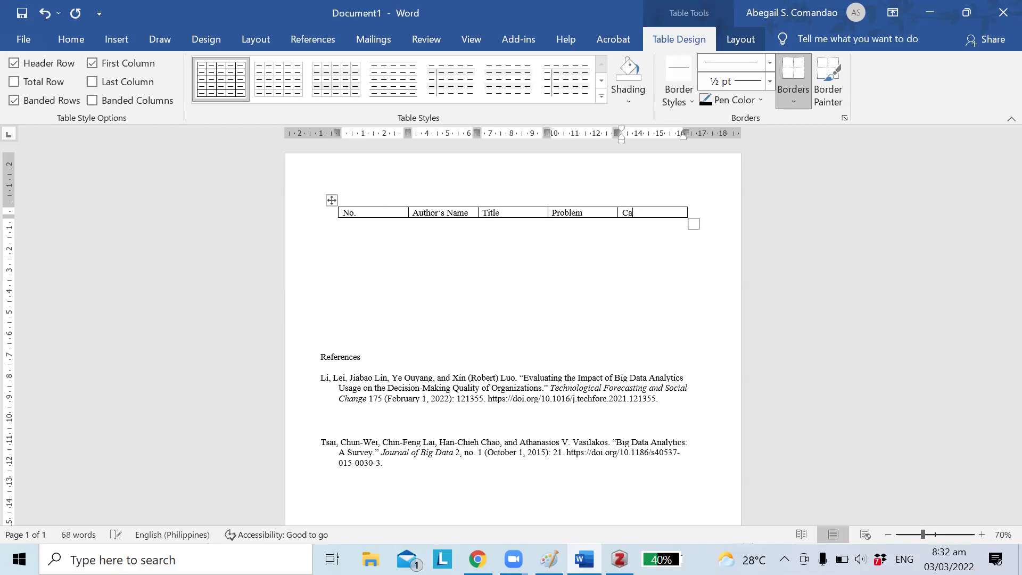
Step: Add a sixth column after Causes and give it the header "Solution"
{"action": "left_click", "coordinate": [625, 205]}
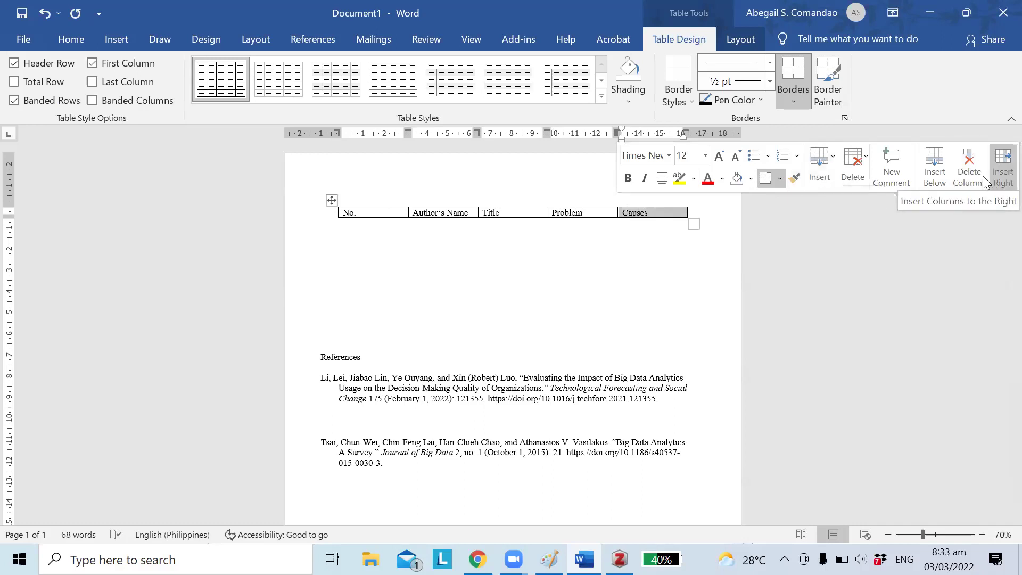
{"action": "left_click", "coordinate": [1003, 170]}
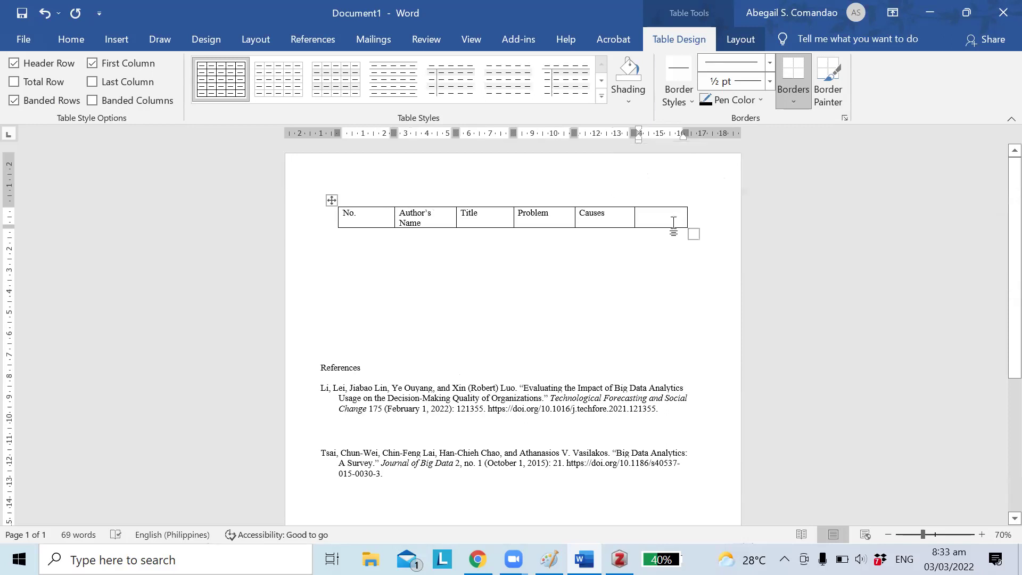
{"action": "type", "text": "Solution"}
Step: Add five empty rows to the table below the header row
{"action": "key", "text": "Tab"}
{"action": "key", "text": "Tab"}
{"action": "key", "text": "Tab"}
{"action": "key", "text": "Tab"}
{"action": "key", "text": "Tab"}
{"action": "key", "text": "Tab"}
{"action": "key", "text": "Tab"}
{"action": "key", "text": "Tab"}
{"action": "key", "text": "Tab"}
{"action": "key", "text": "Tab"}
{"action": "key", "text": "Tab"}
{"action": "key", "text": "Tab"}
{"action": "key", "text": "Tab"}
{"action": "key", "text": "Tab"}
{"action": "key", "text": "Tab"}
{"action": "key", "text": "Tab"}
{"action": "key", "text": "Tab"}
{"action": "key", "text": "Tab"}
{"action": "key", "text": "Tab"}
{"action": "key", "text": "Tab"}
{"action": "key", "text": "Tab"}
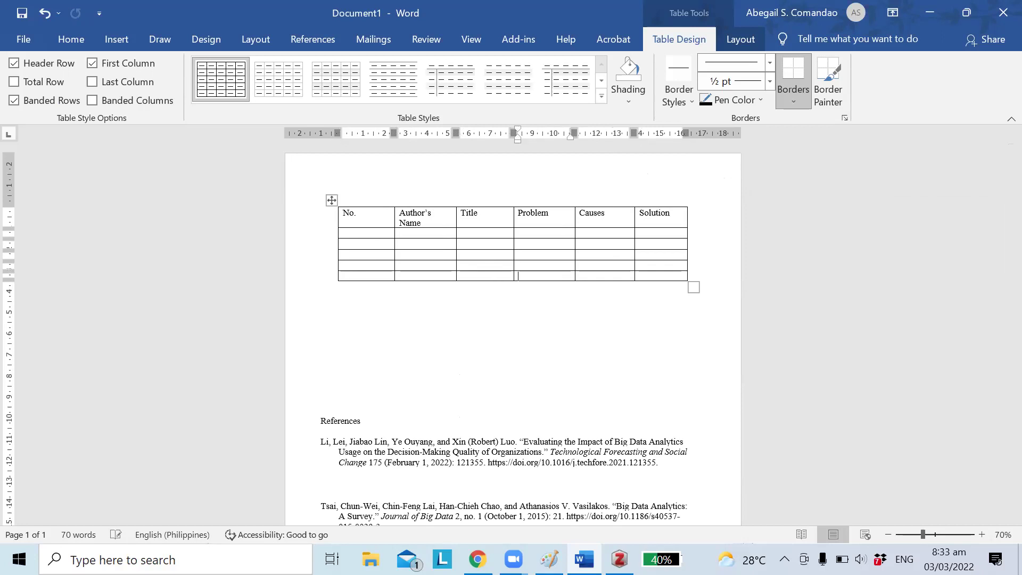